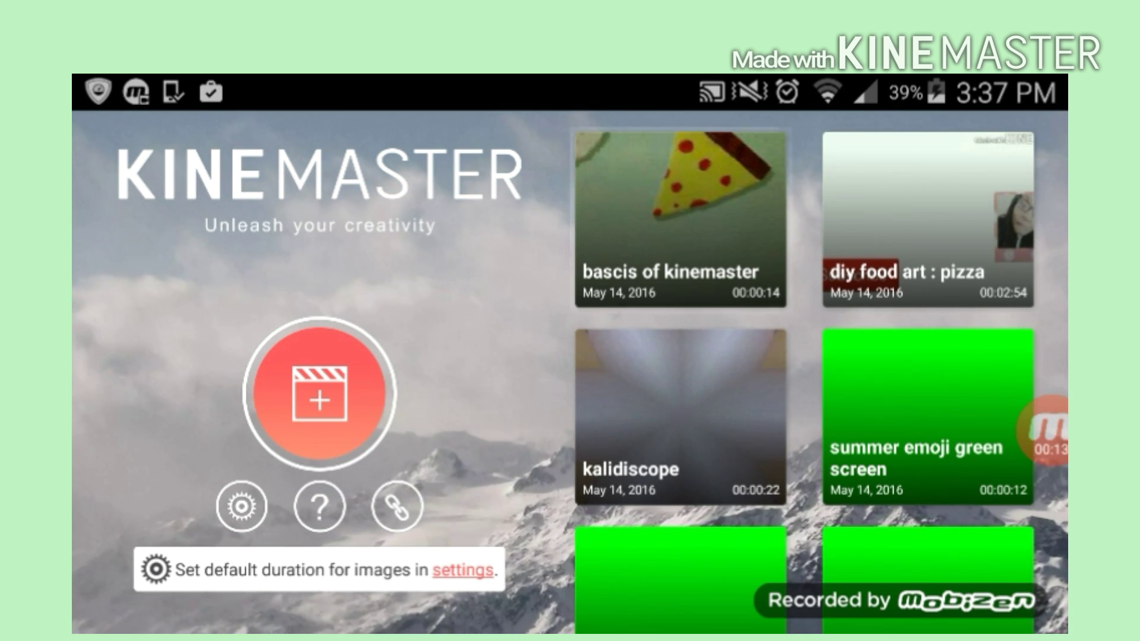
Step: Open the 'bascis of kinemaster' project for editing
left_click(680, 219)
left_click(347, 374)
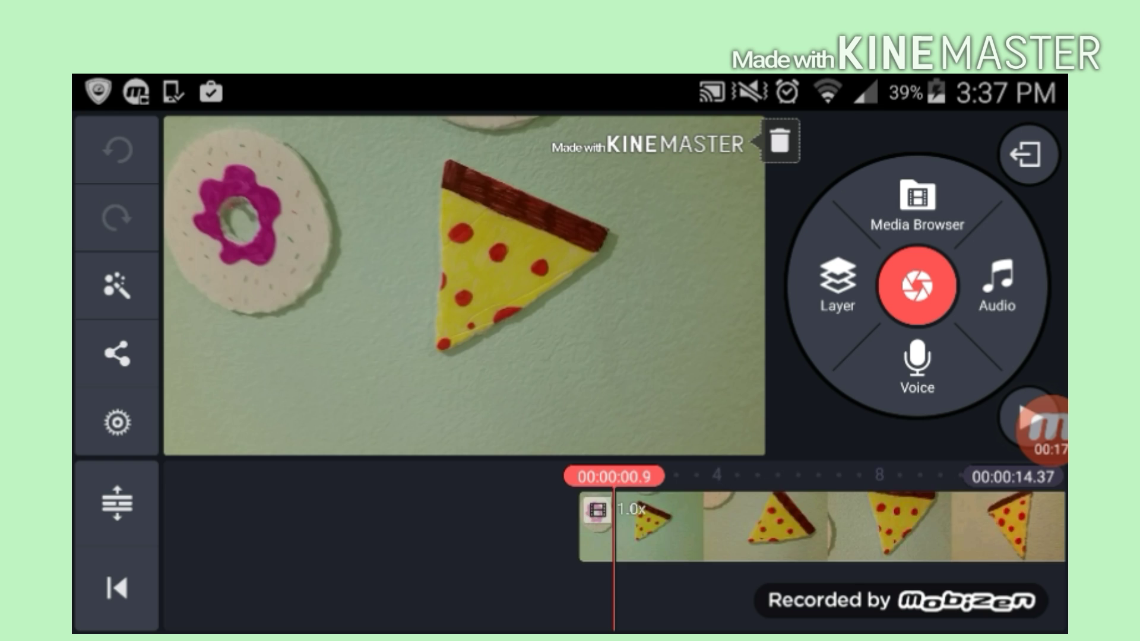
mouse_move(832, 525)
left_mouse_down()
mouse_move(380, 526)
mouse_move(831, 526)
left_mouse_up()
Step: Raise the pizza clip's brightness to +53 and contrast to +41
left_click(831, 525)
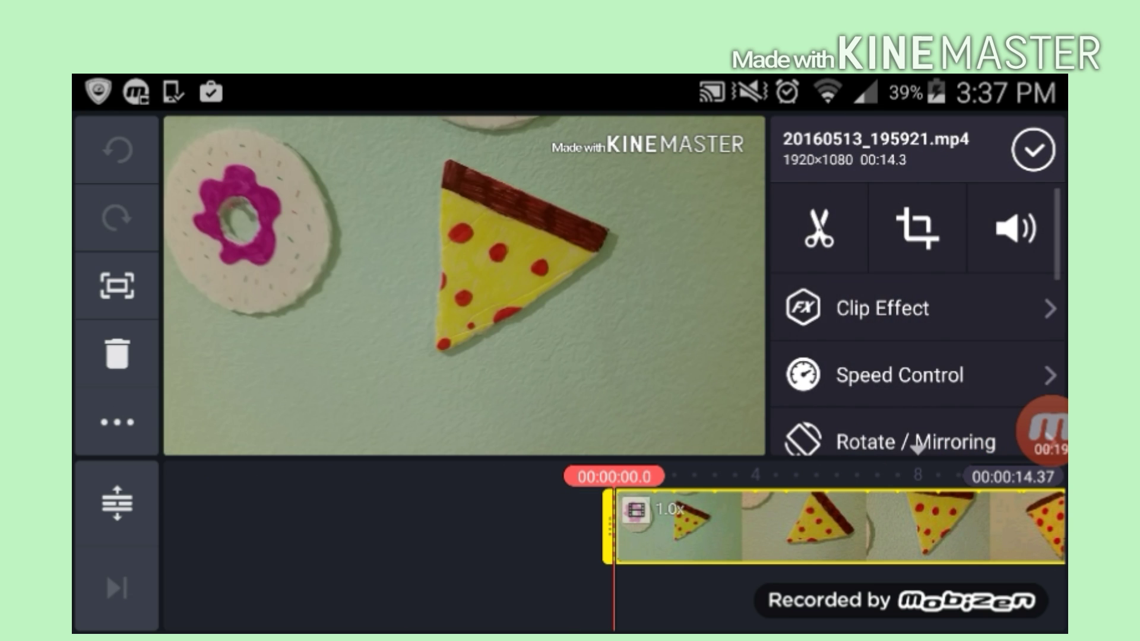
scroll(918, 327, "down", 5)
left_click(915, 229)
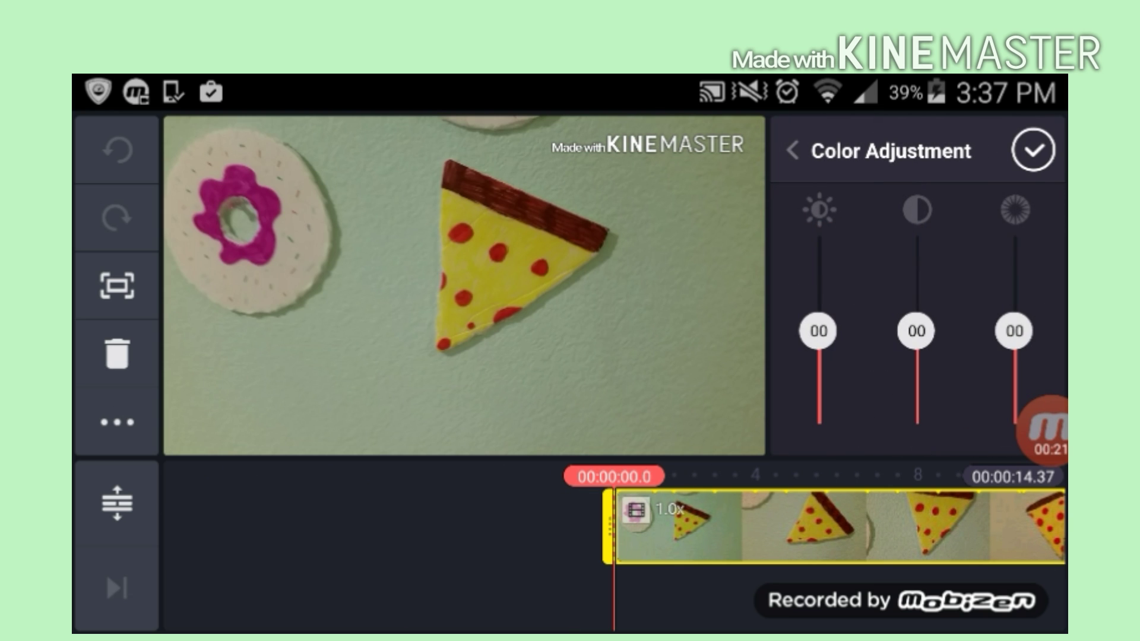
left_click_drag(818, 331, 818, 300)
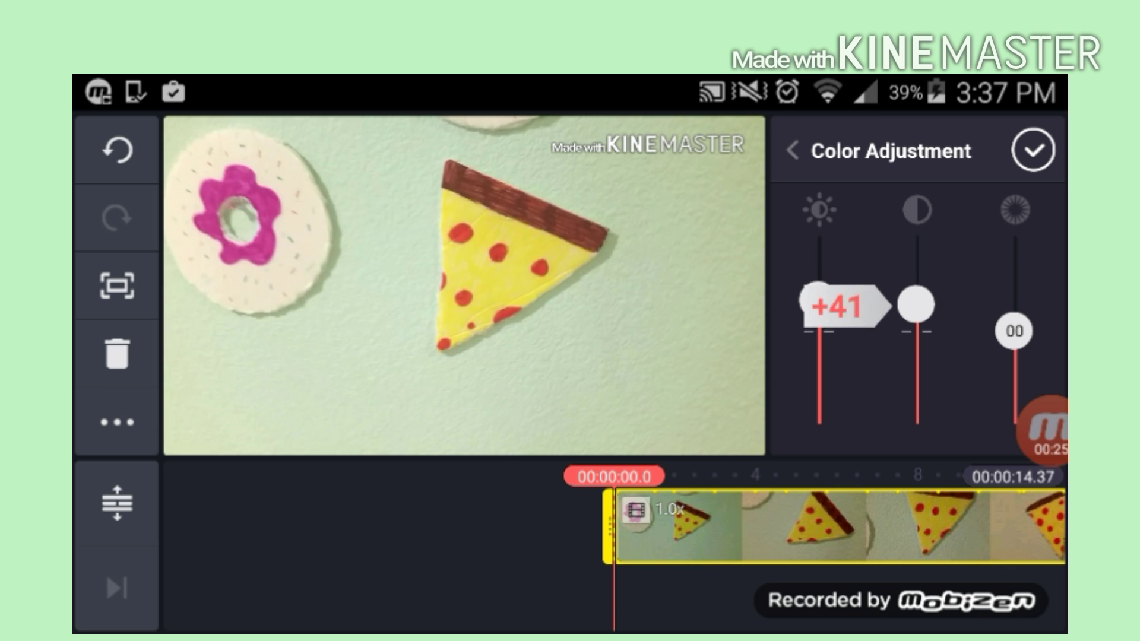
left_click_drag(915, 303, 916, 301)
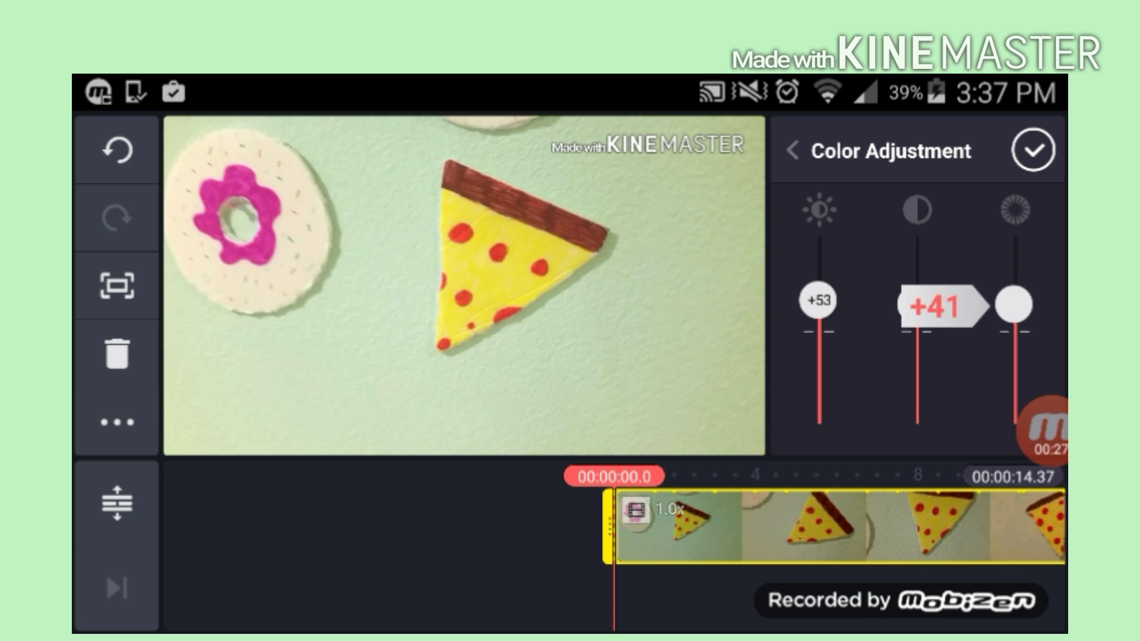
Step: Confirm the colour adjustments and scrub through the brightened clip to about 5.5 seconds
left_click(1034, 150)
left_click_drag(861, 527, 598, 527)
left_click_drag(832, 527, 616, 527)
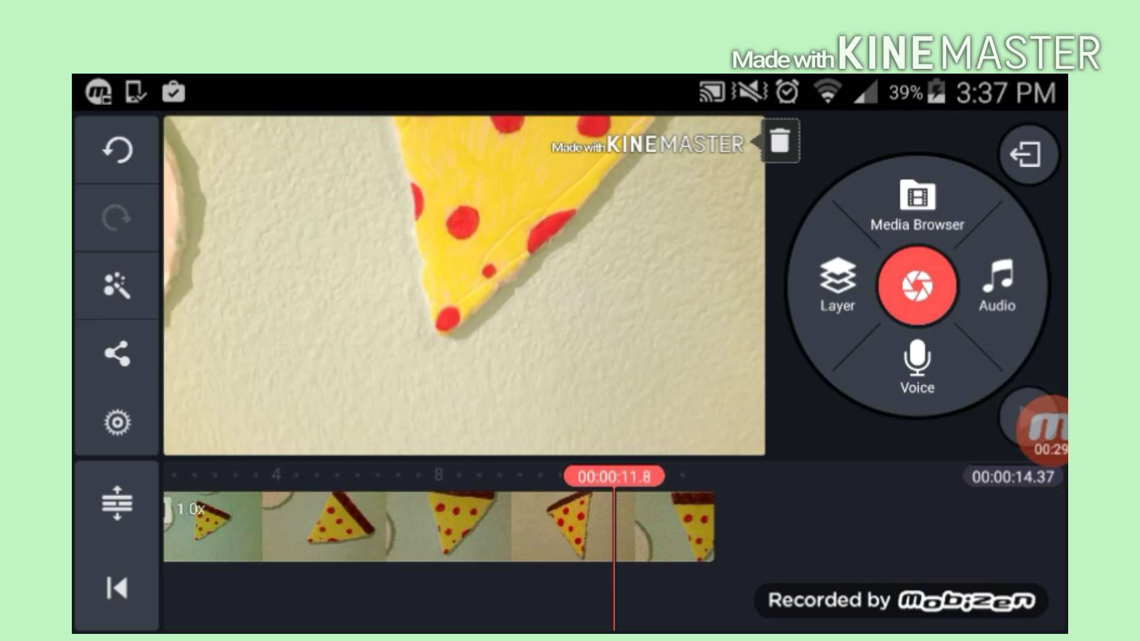
left_click_drag(475, 526, 935, 527)
left_click_drag(831, 527, 612, 526)
Step: Apply a colour filter to the pizza clip, then move the playhead to about 3.5 seconds
left_click(712, 527)
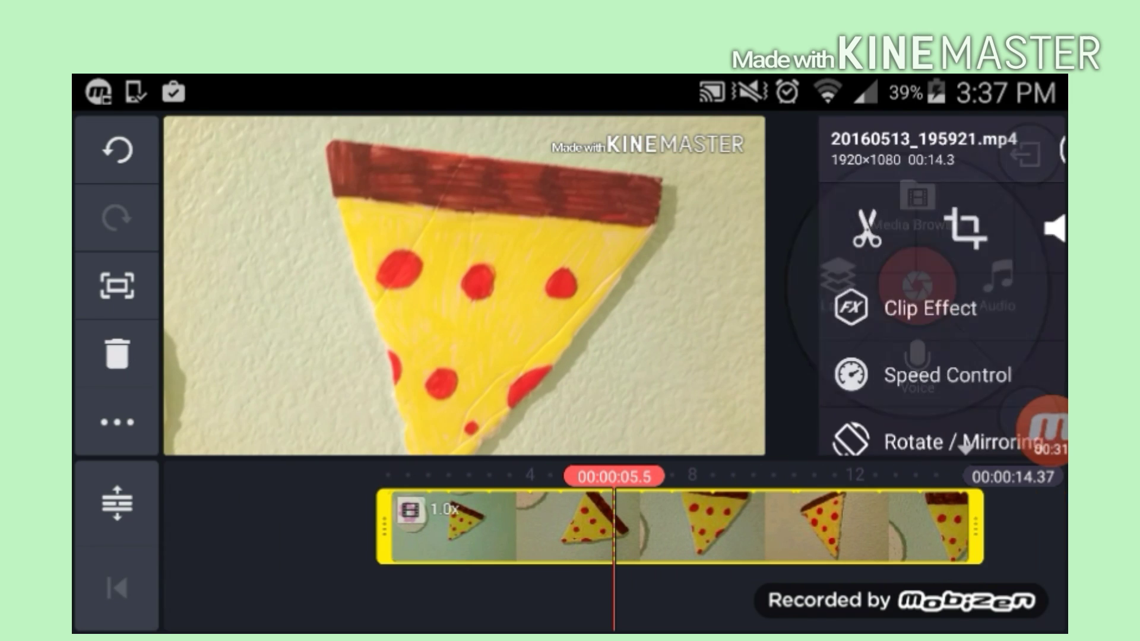
mouse_move(917, 386)
left_mouse_down()
mouse_move(918, 237)
mouse_move(918, 416)
mouse_move(917, 208)
mouse_move(918, 368)
left_mouse_up()
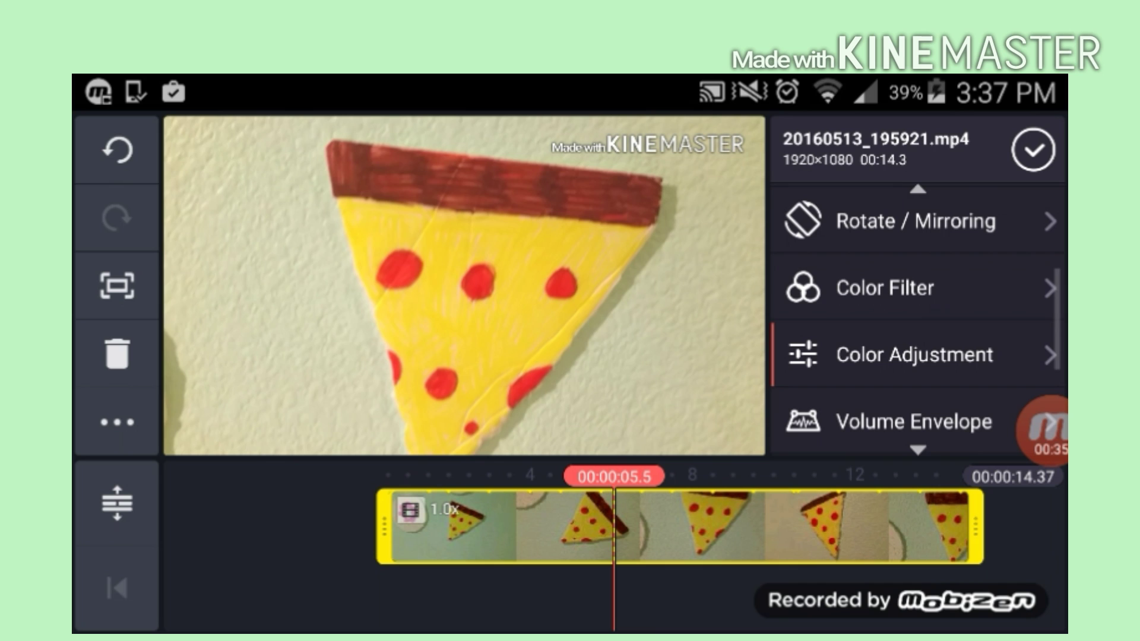
left_click(884, 288)
left_click_drag(991, 386, 991, 267)
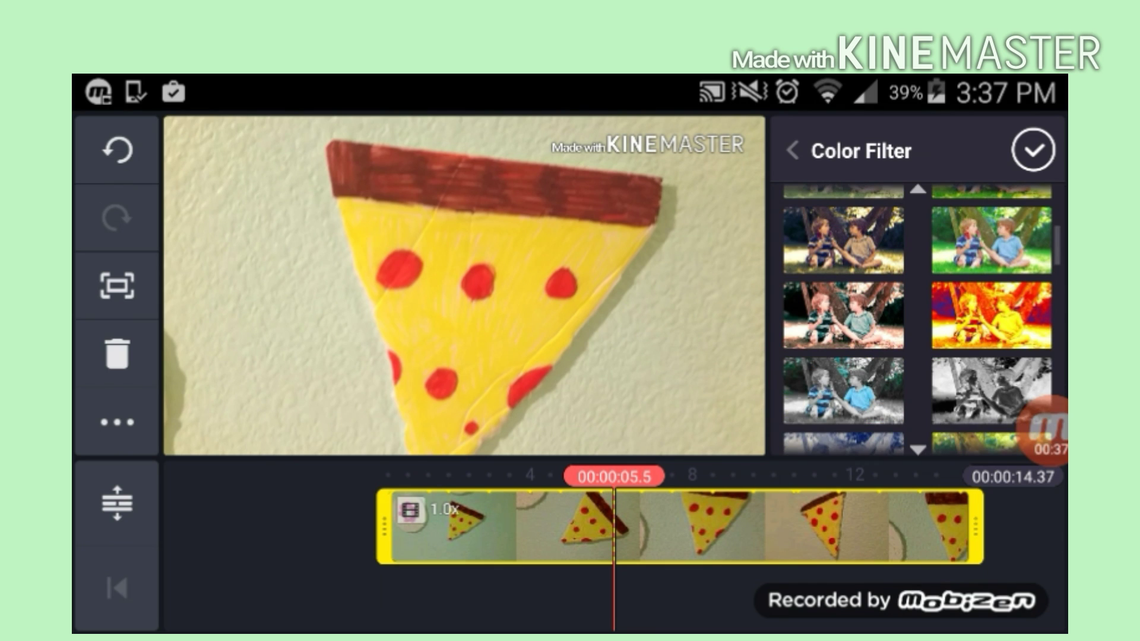
left_click_drag(992, 386, 992, 267)
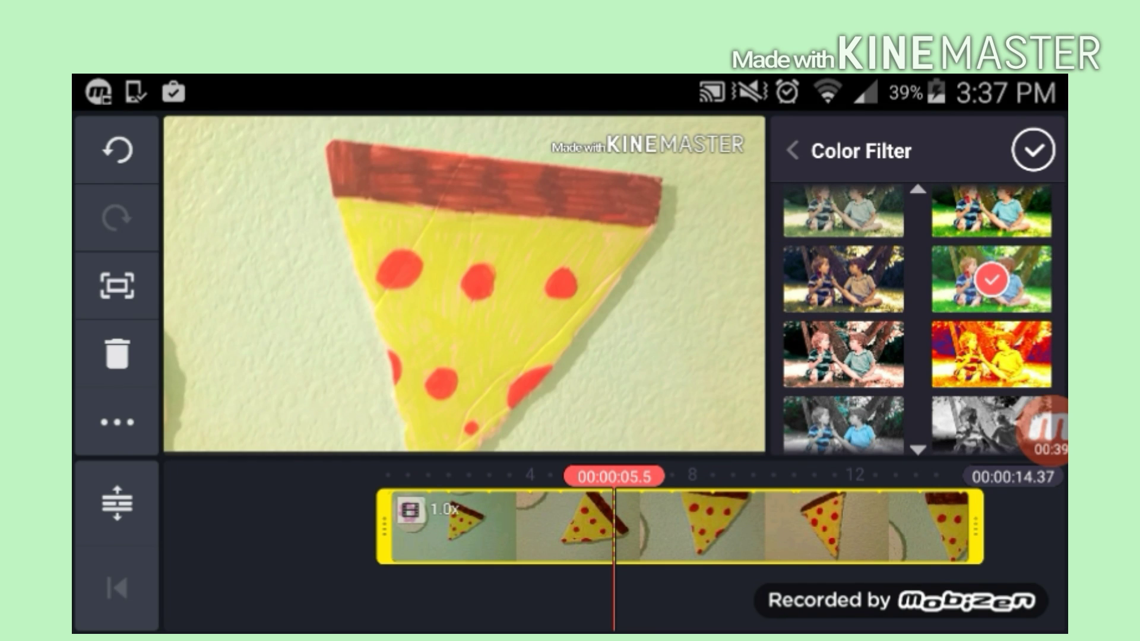
scroll(918, 319, "up", 3)
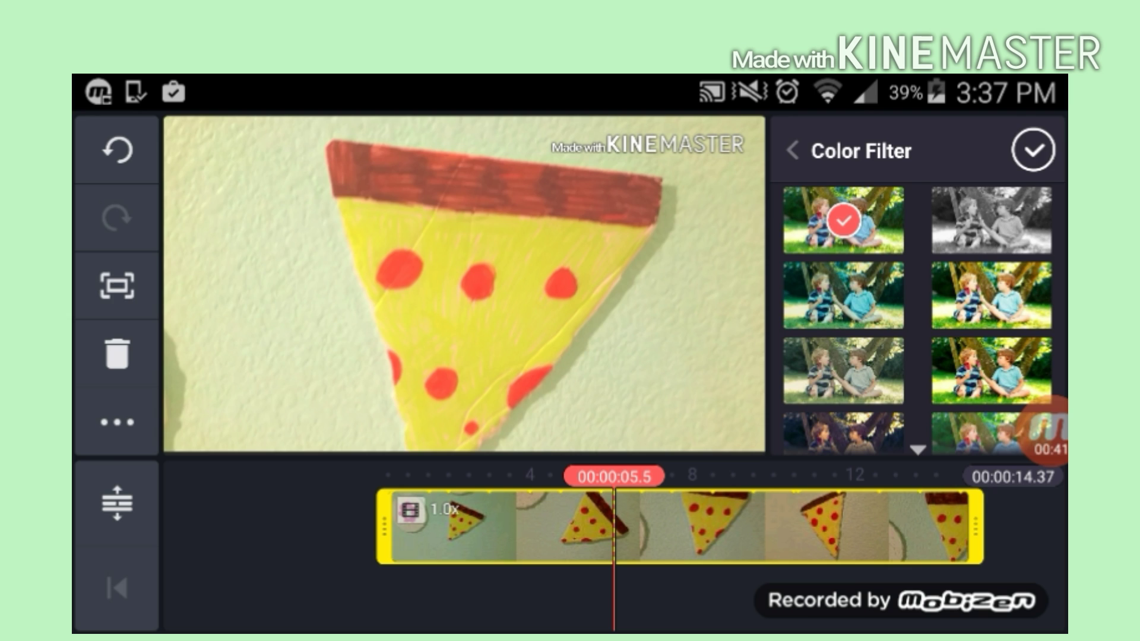
left_click(1034, 150)
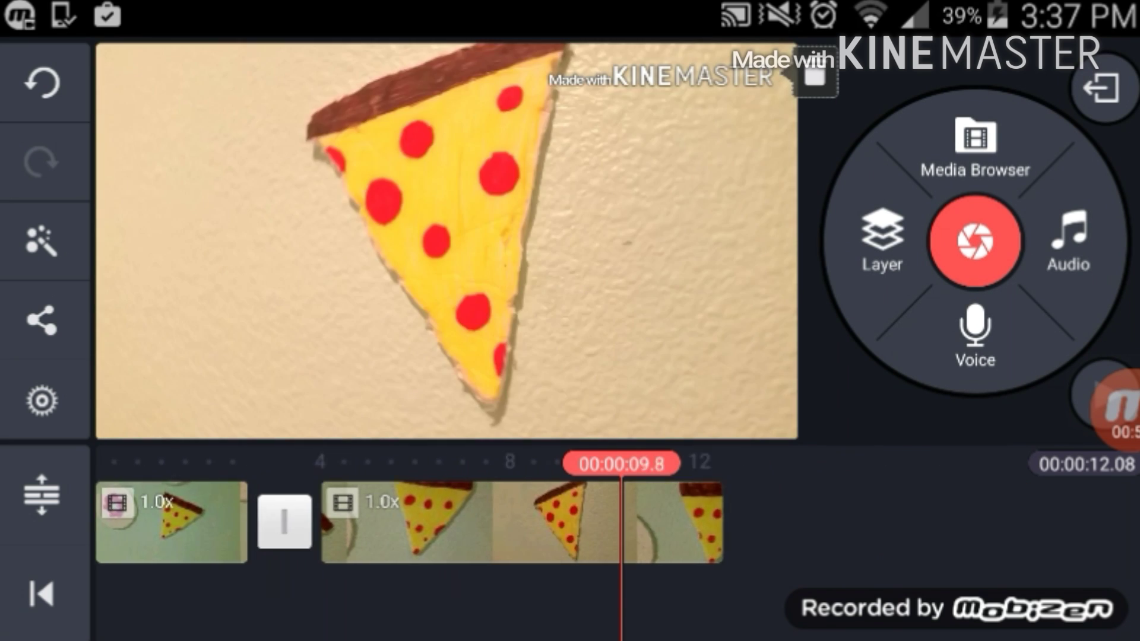
left_click(41, 594)
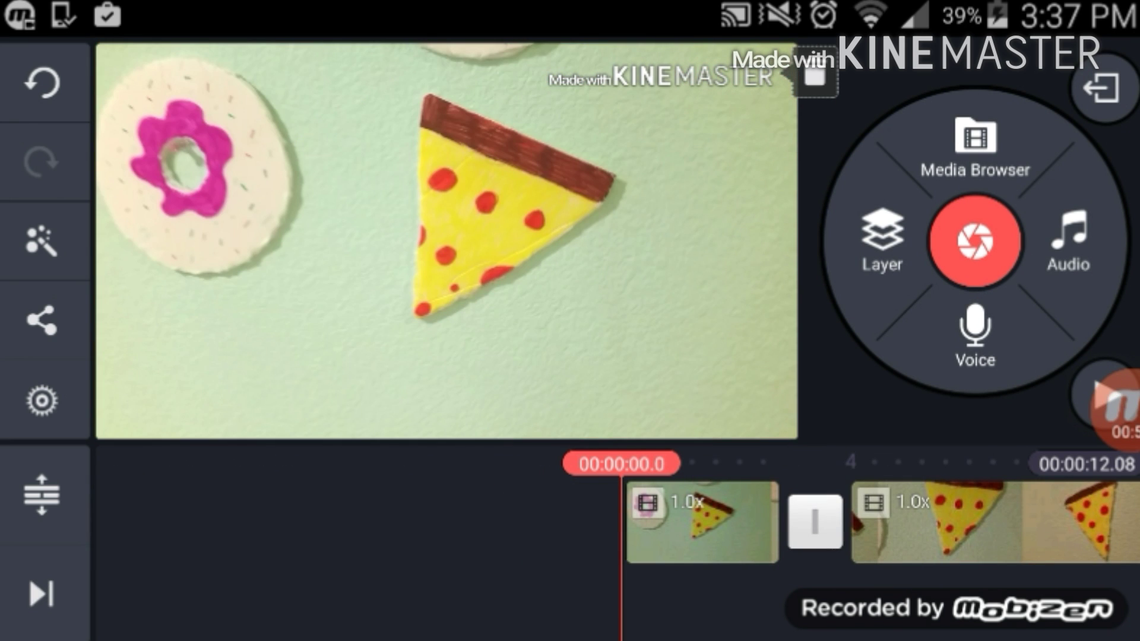
mouse_move(891, 523)
left_mouse_down()
mouse_move(582, 523)
mouse_move(691, 523)
left_mouse_up()
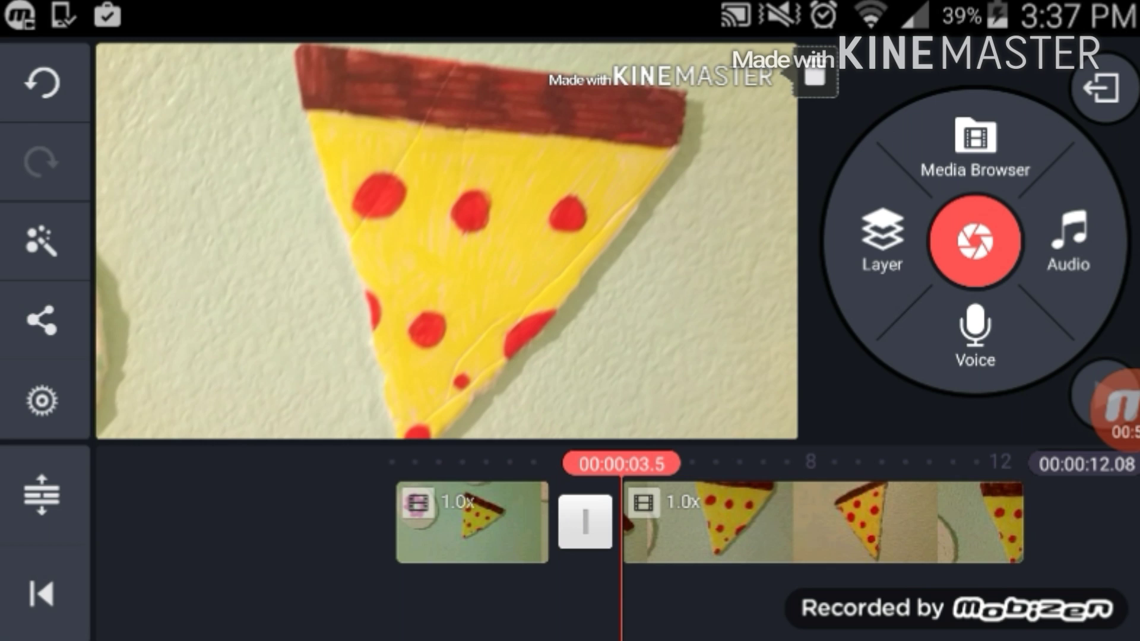
Step: Browse the Download folder under Layer > Video for the scribble green-screen clip
left_click(882, 240)
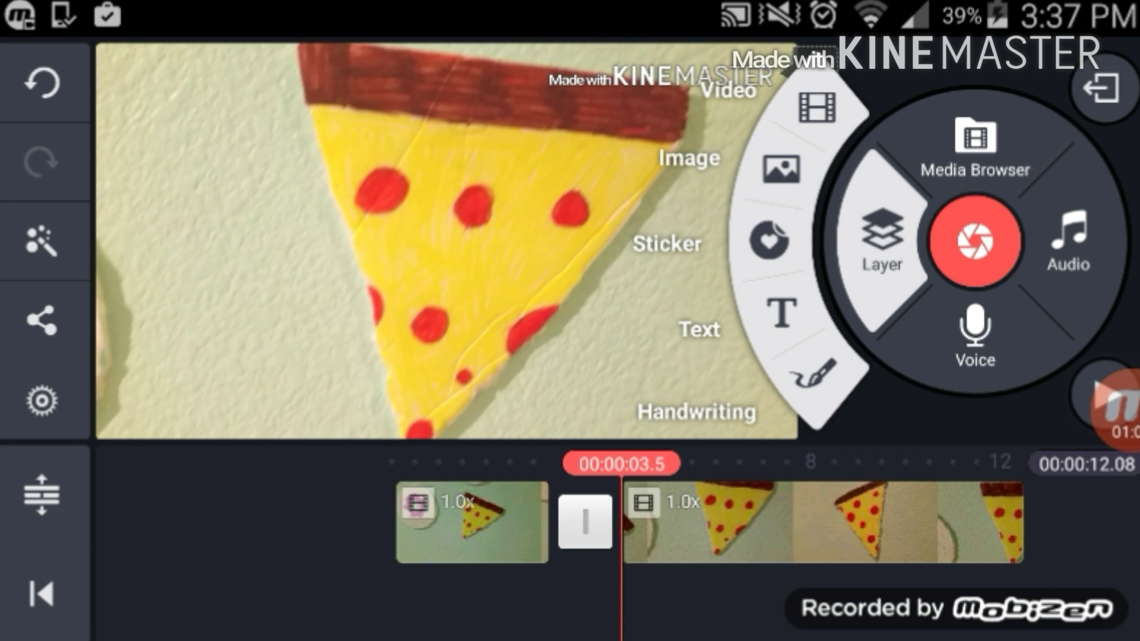
left_click(816, 107)
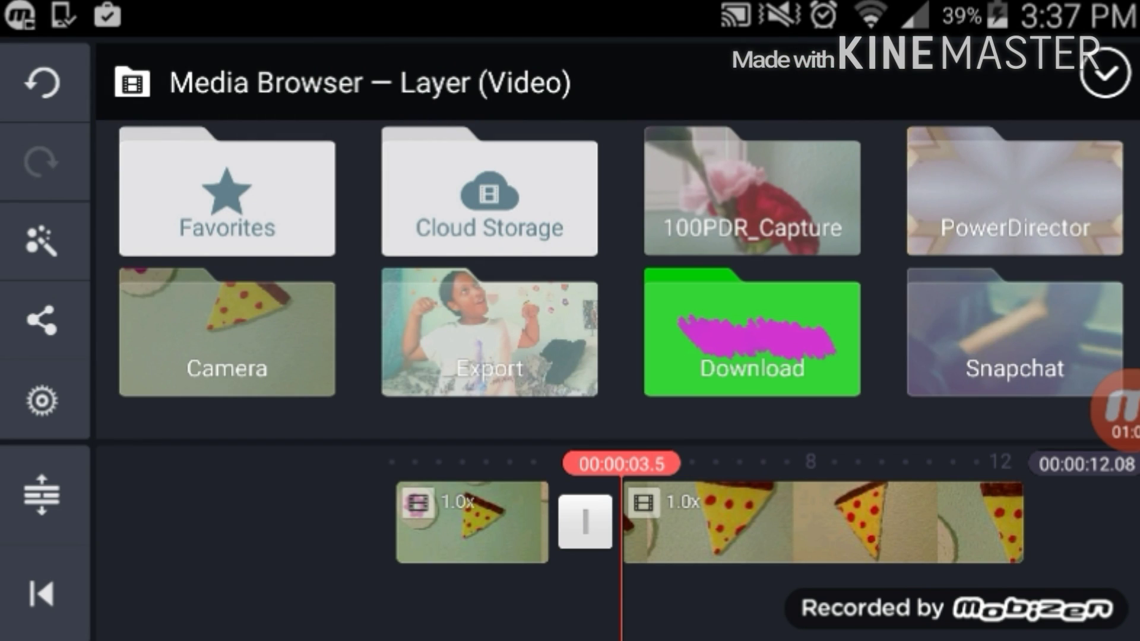
left_click(752, 333)
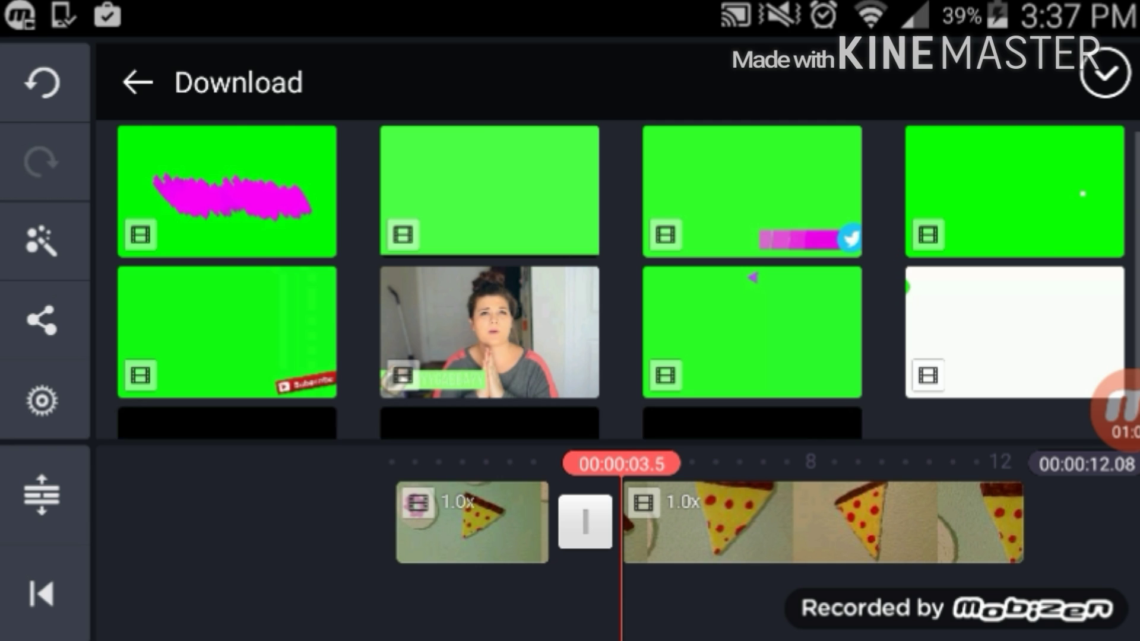
scroll(693, 423, "down", 3)
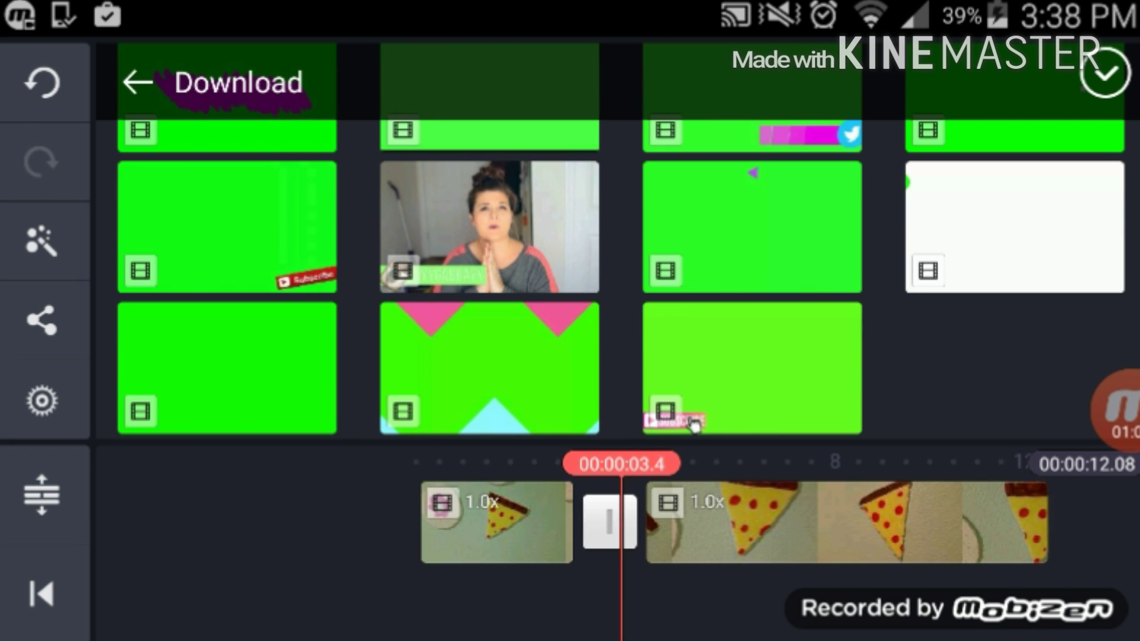
left_click_drag(713, 523, 841, 523)
Step: Add the scribble green-screen clip as a layer and preview it
left_click(693, 423)
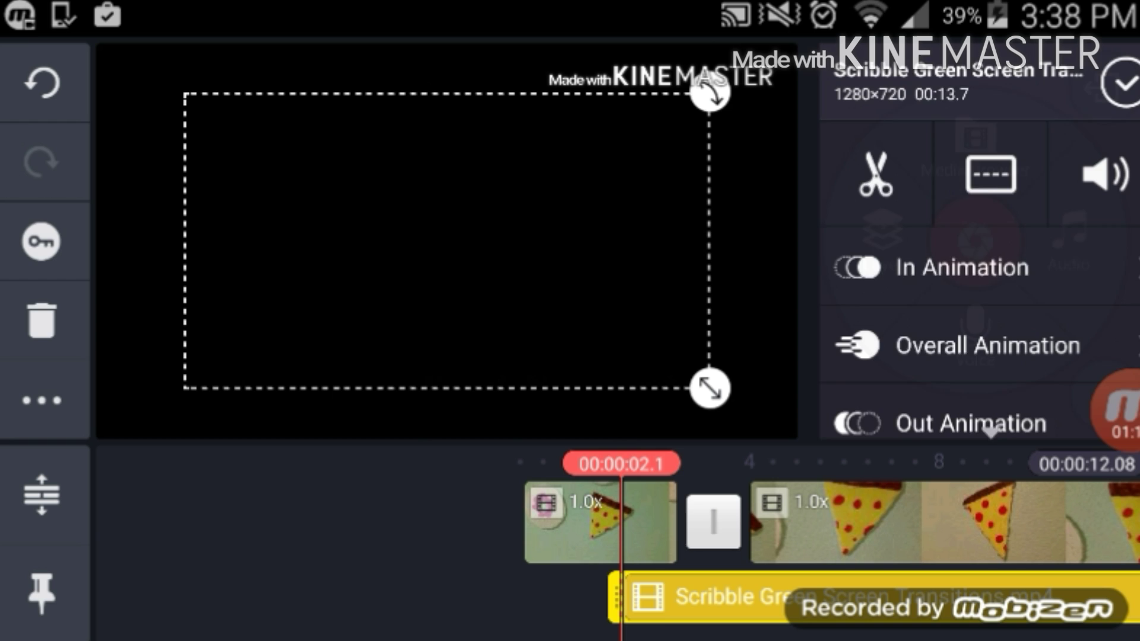
left_click(1108, 82)
left_click_drag(772, 523, 695, 523)
left_click(1099, 392)
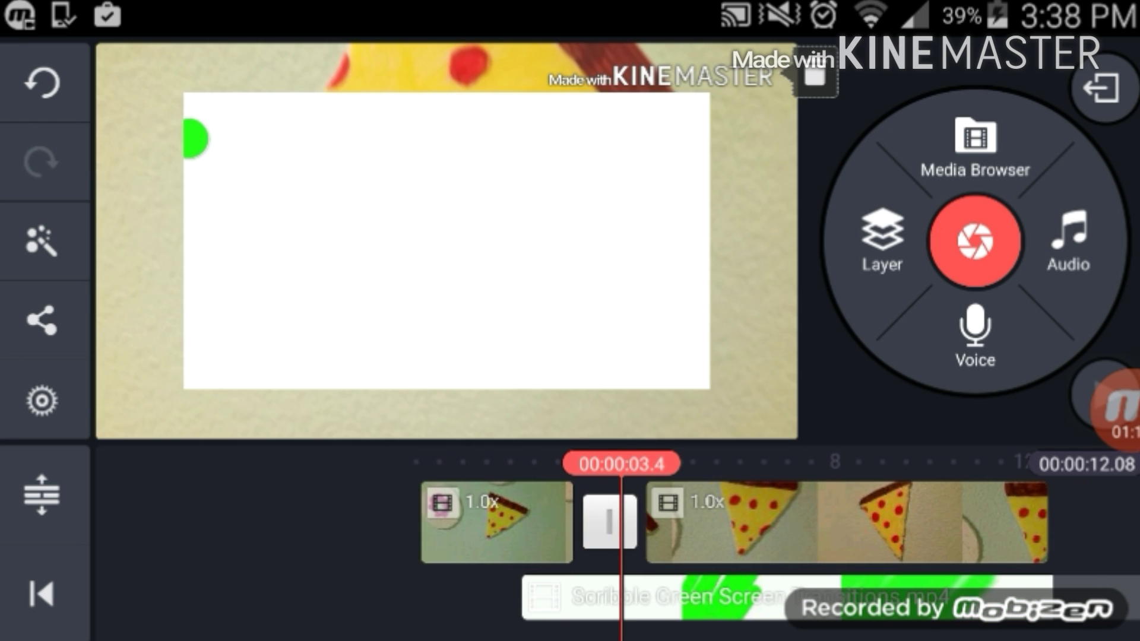
Step: Scrub to about 3.4 and 5.8 seconds, adjust the scribble layer, and select it
left_click(41, 594)
left_click_drag(831, 523, 643, 522)
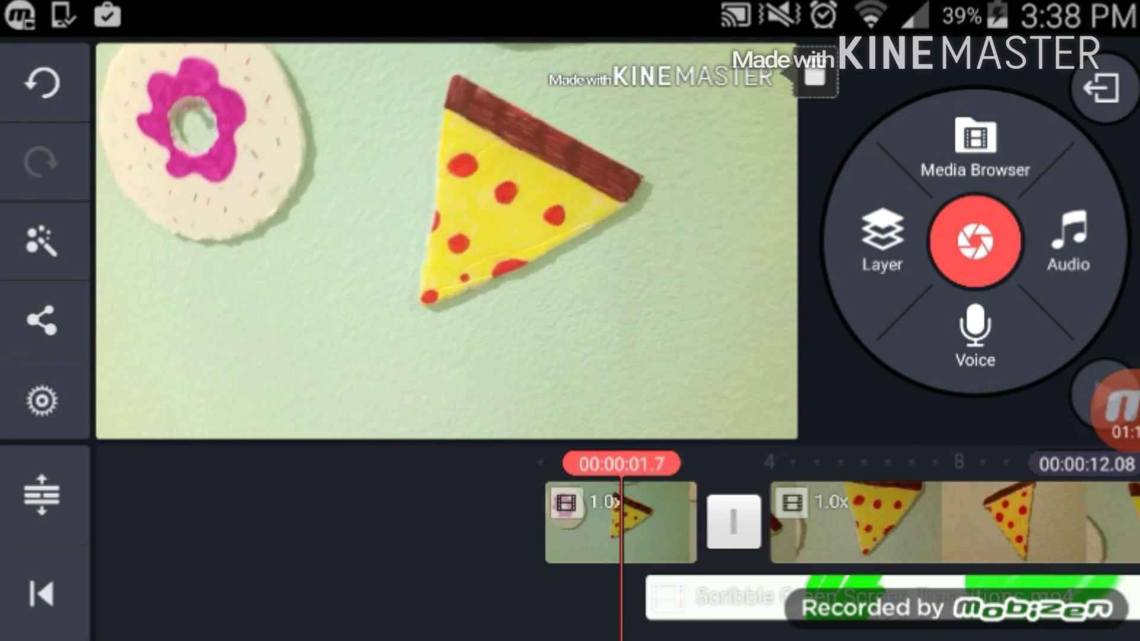
left_click_drag(772, 523, 617, 523)
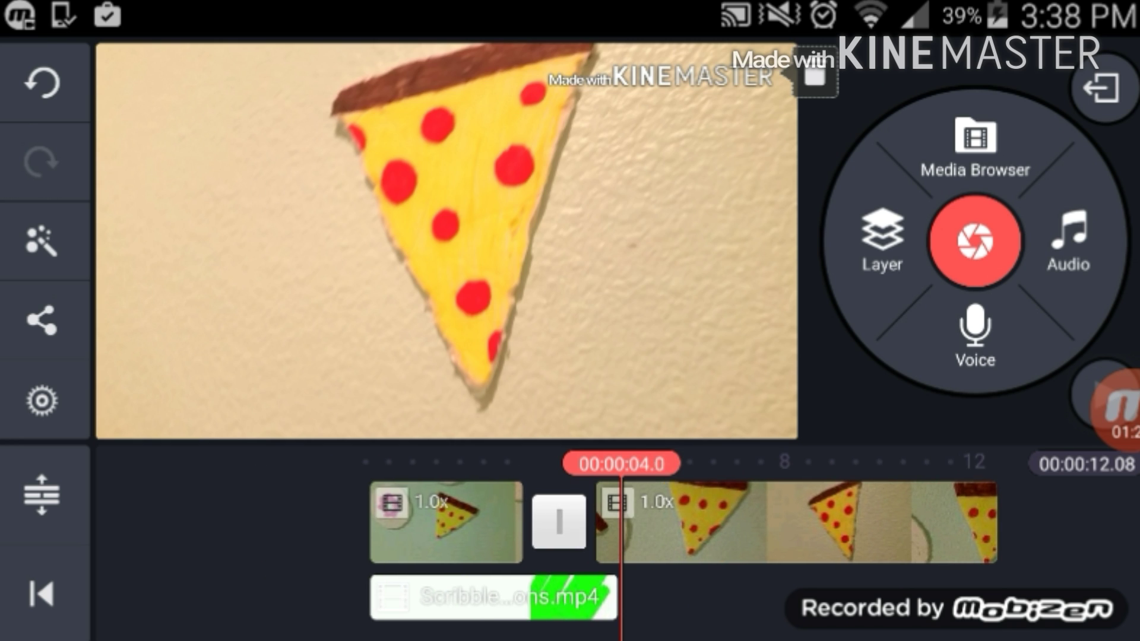
left_click_drag(535, 522, 891, 523)
left_click(713, 597)
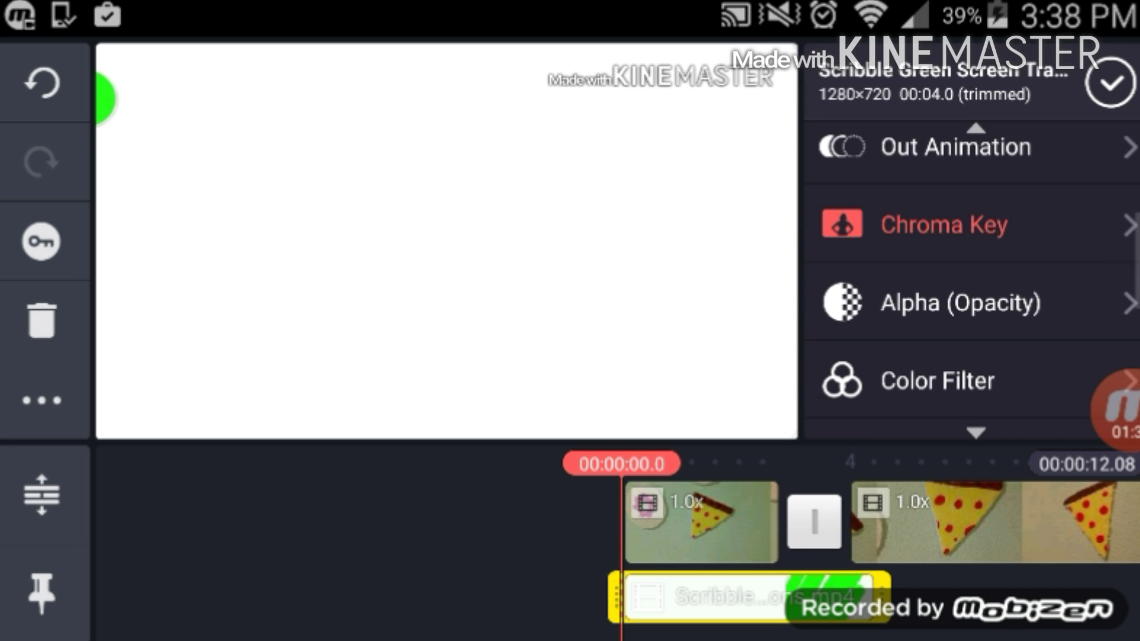
Step: Enable chroma key on the scribble layer and stop the preview playback
left_click(1090, 159)
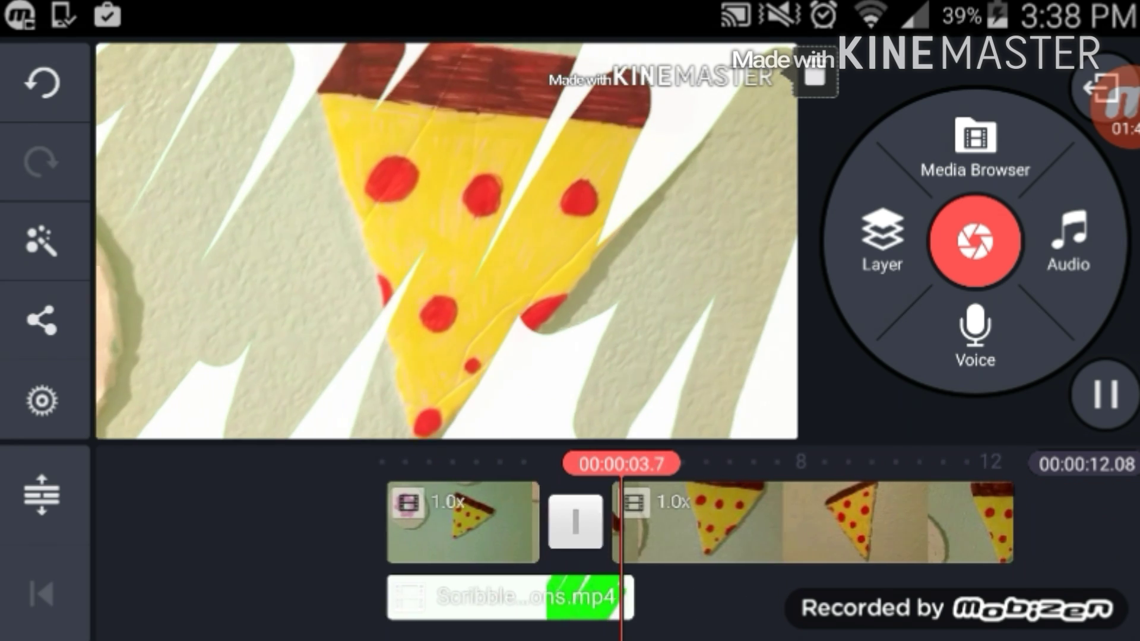
left_click(1105, 395)
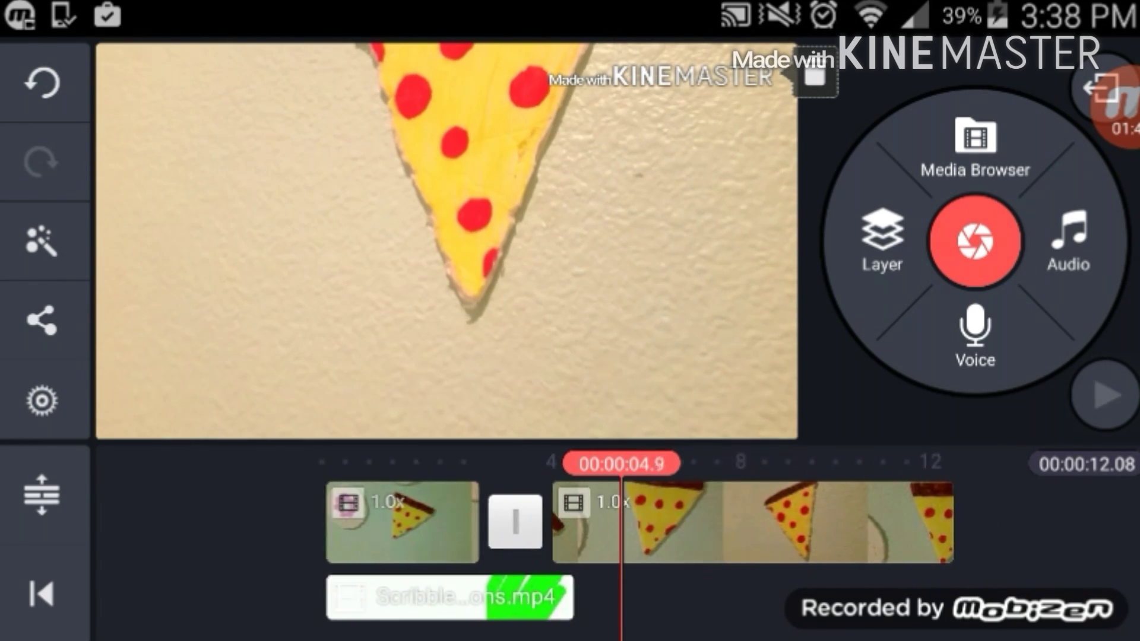
scroll(653, 523, "left", 2)
Step: Delete the scribble layer and move the playhead to about 1.3 seconds
left_click(499, 597)
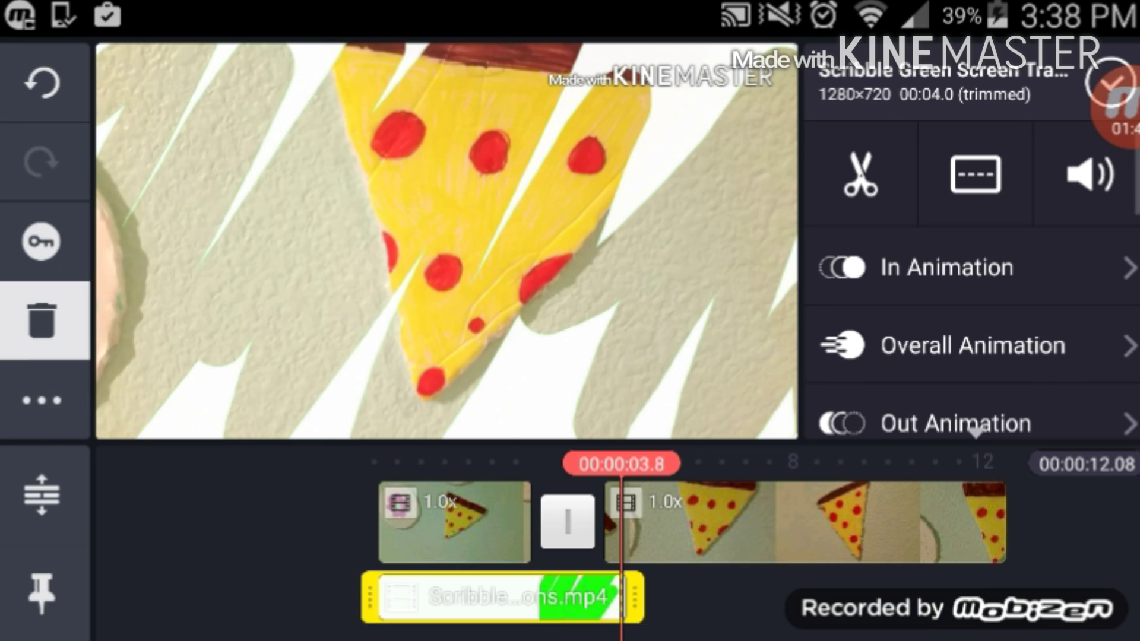
left_click(38, 313)
left_click(41, 594)
left_click_drag(891, 523, 667, 523)
Step: Add the Spinning Instagram Logo clip from Download as a video layer, dismissing the encoding warning
left_click(882, 238)
left_click(814, 107)
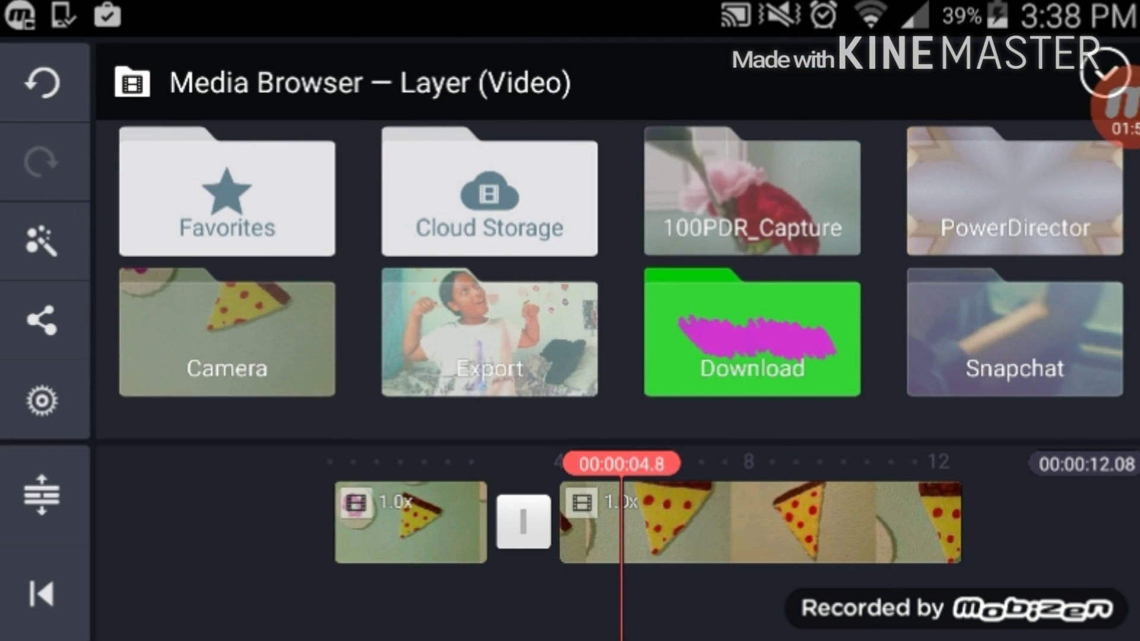
left_click(752, 332)
scroll(689, 418, "down", 2)
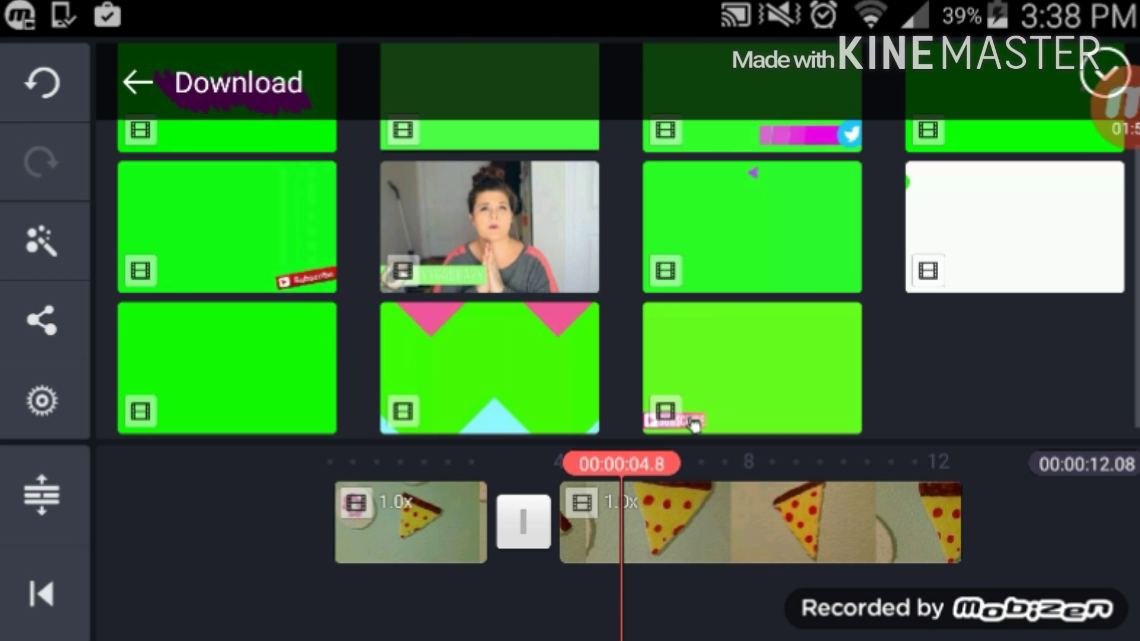
left_click(694, 425)
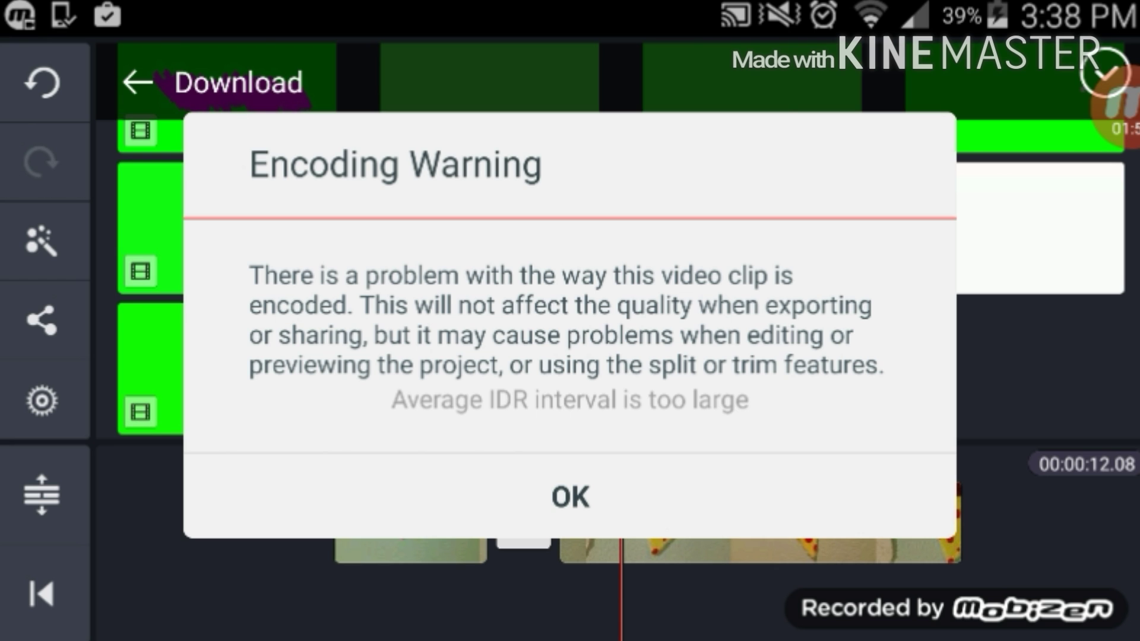
left_click(570, 497)
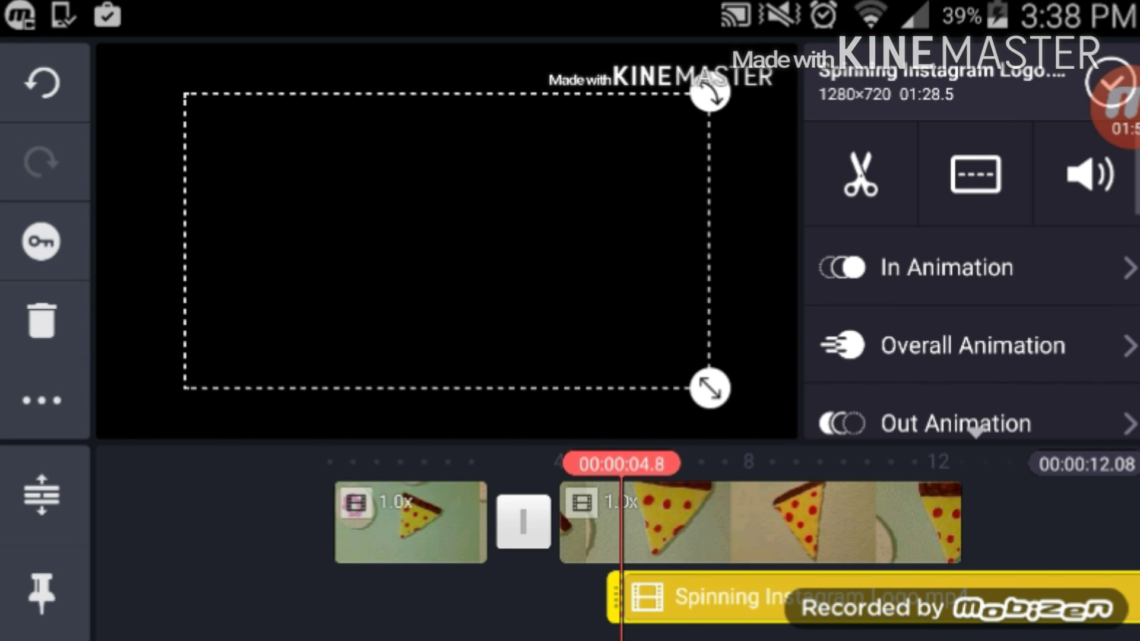
scroll(618, 523, "right", 5)
scroll(618, 522, "right", 10)
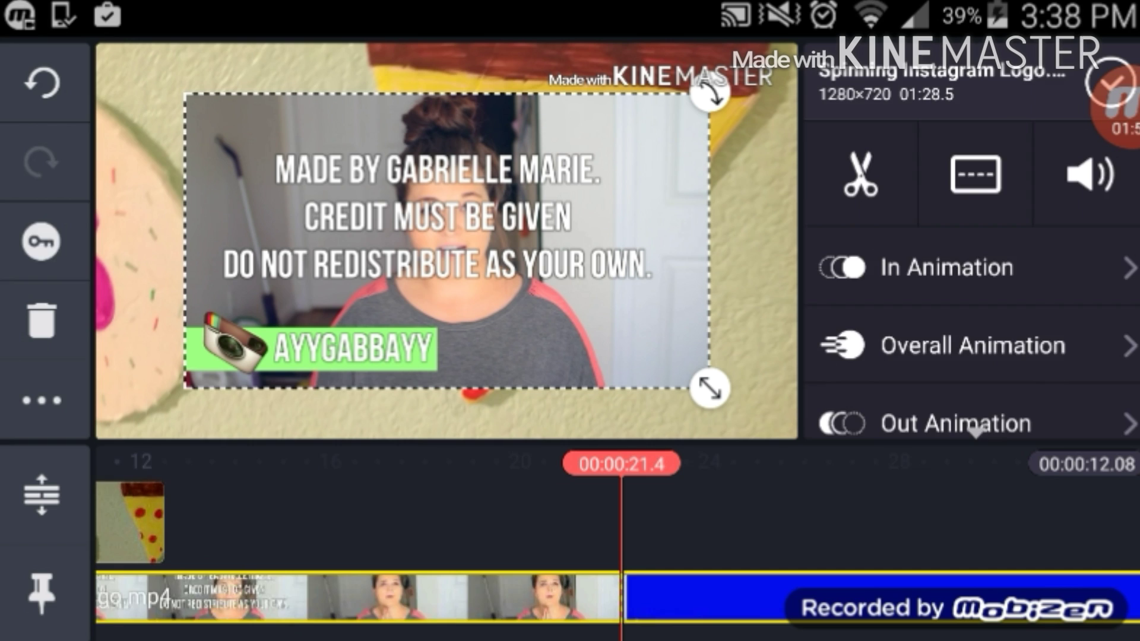
scroll(618, 523, "left", 5)
left_click(860, 174)
Step: Trim the logo layer at the playhead and reselect it
left_click(772, 523)
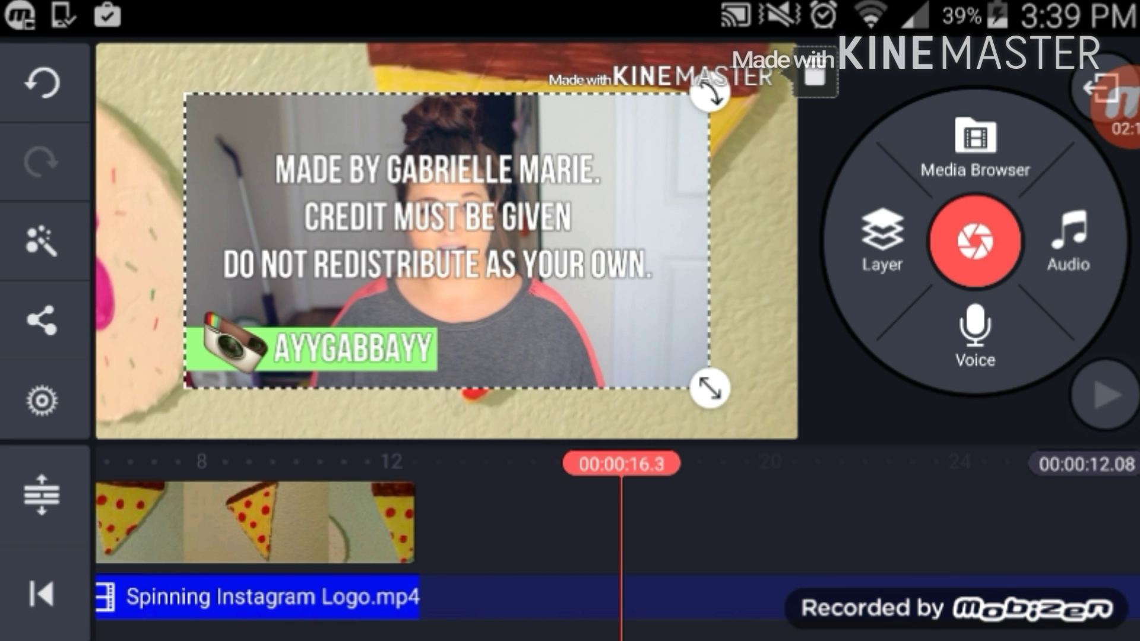
scroll(618, 522, "left", 5)
scroll(617, 523, "left", 5)
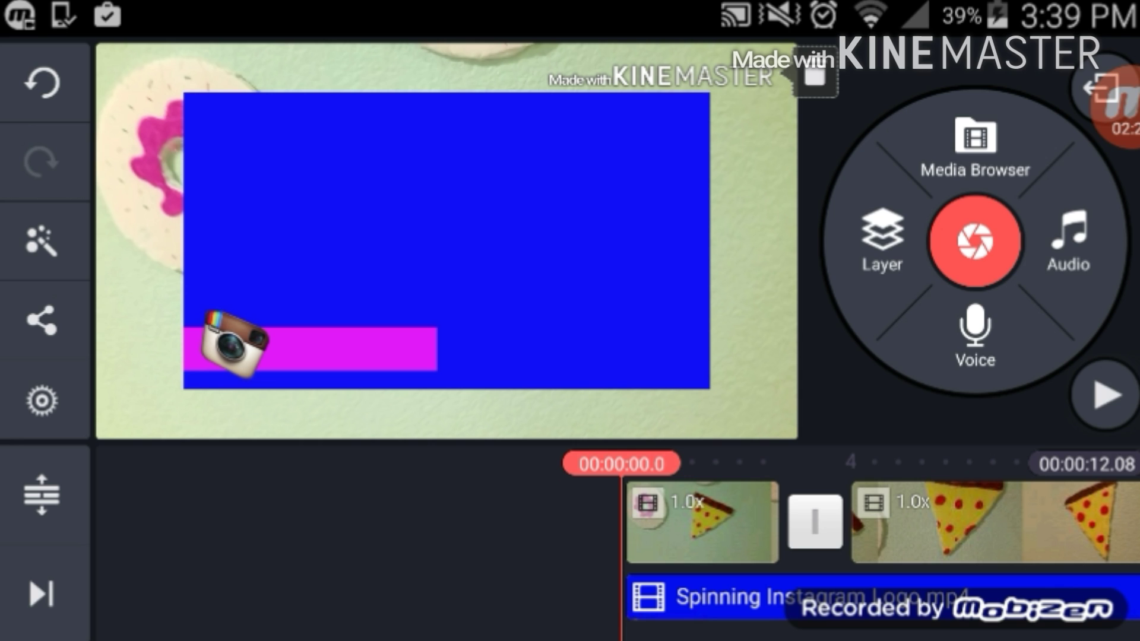
left_click(713, 597)
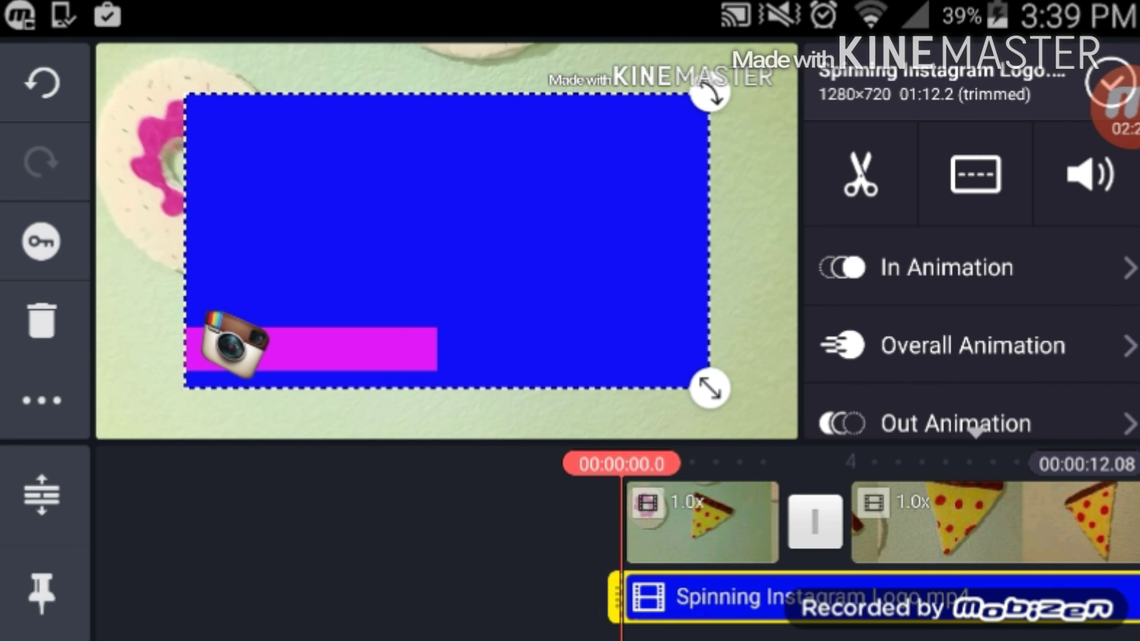
mouse_move(772, 523)
left_mouse_down()
mouse_move(736, 523)
mouse_move(772, 523)
left_mouse_up()
left_click(713, 597)
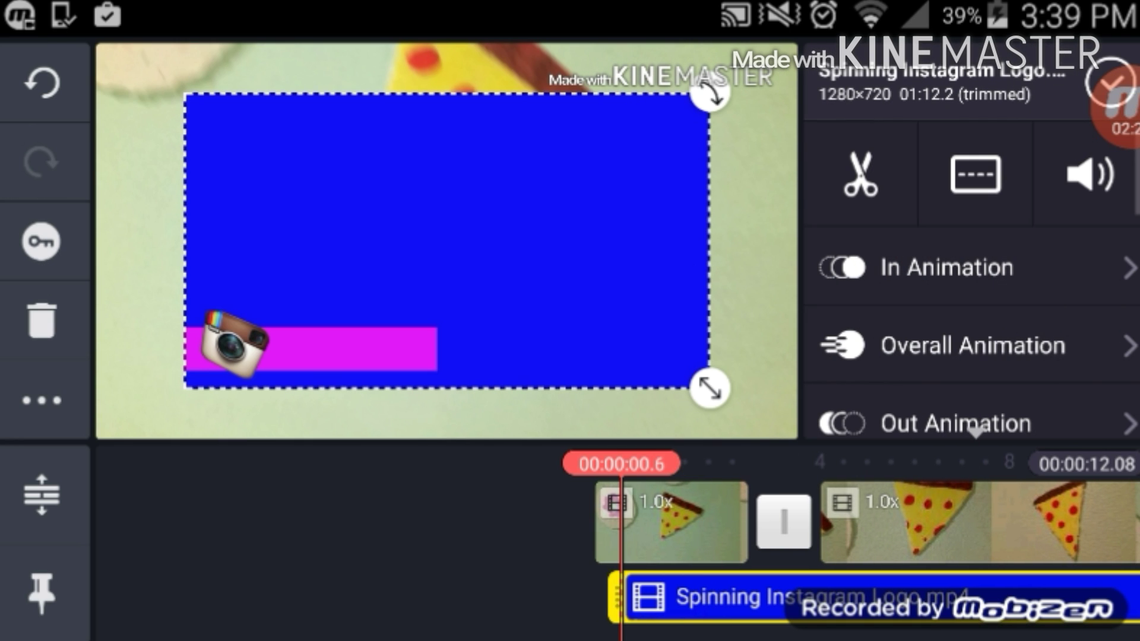
Step: Drag the logo layer's corner handle so it nearly fills the frame
left_click(1117, 113)
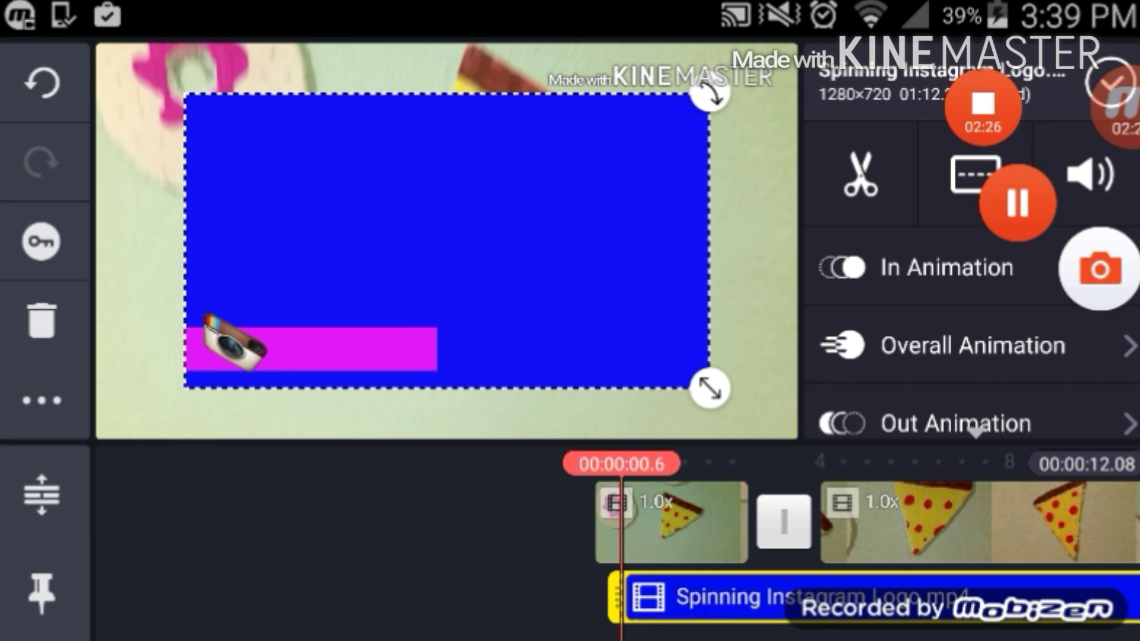
left_click_drag(1113, 127, 437, 257)
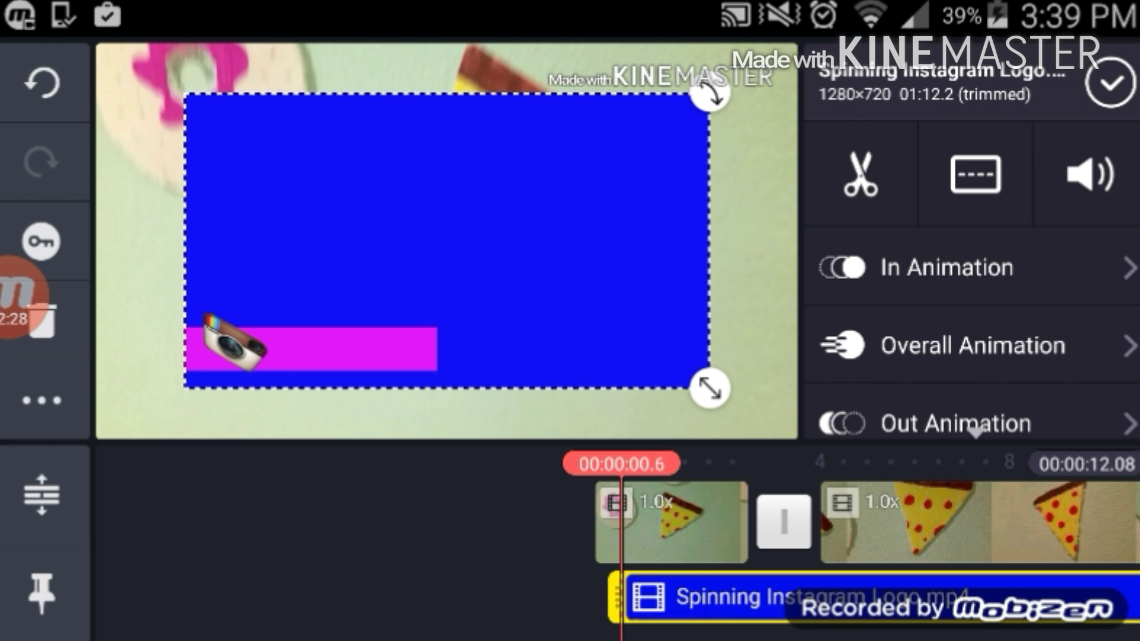
left_click(1111, 83)
left_click_drag(772, 522, 578, 522)
left_click(890, 522)
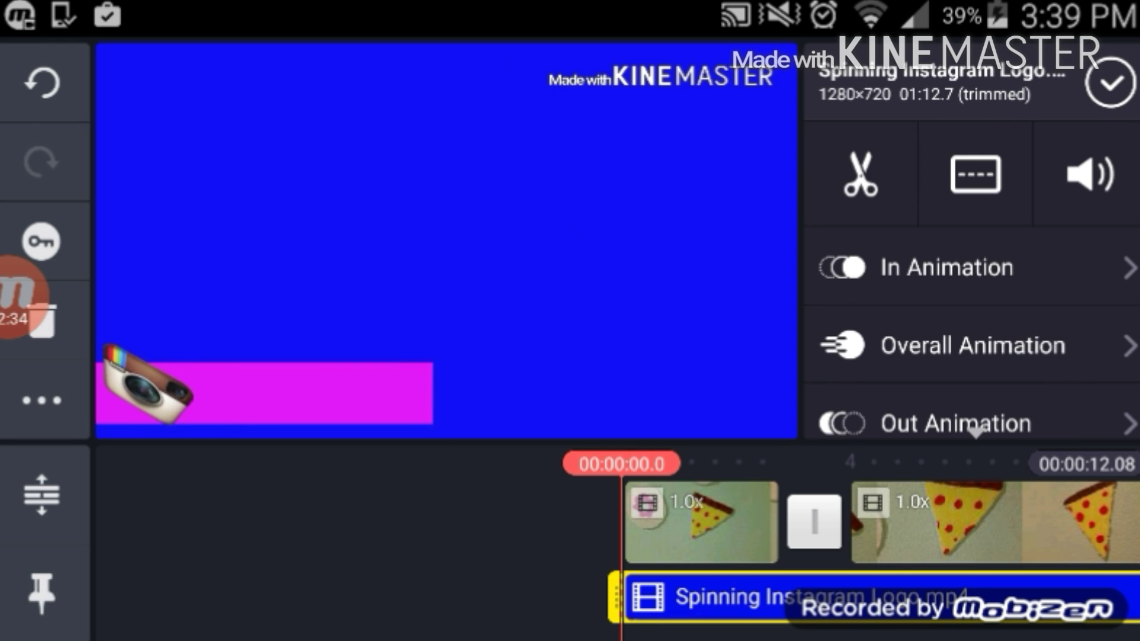
mouse_move(446, 237)
left_mouse_down()
mouse_move(452, 250)
mouse_move(427, 246)
left_mouse_up()
Step: Enable chroma key on the logo layer with blue as the key colour
scroll(972, 332, "down", 3)
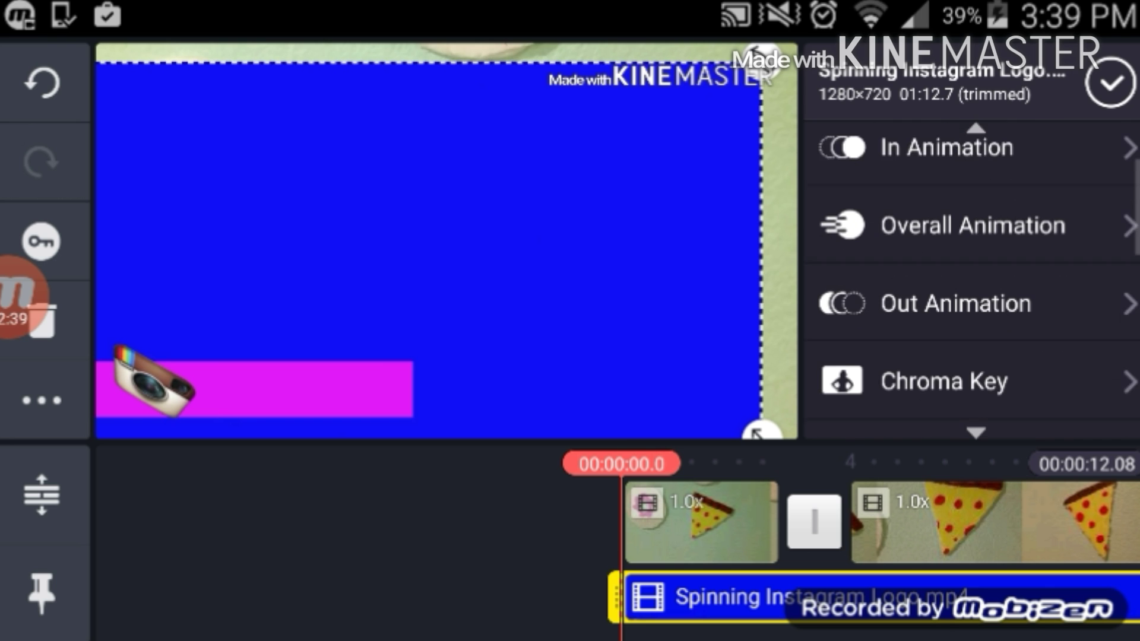
left_click(927, 308)
left_click(1081, 159)
left_click(860, 401)
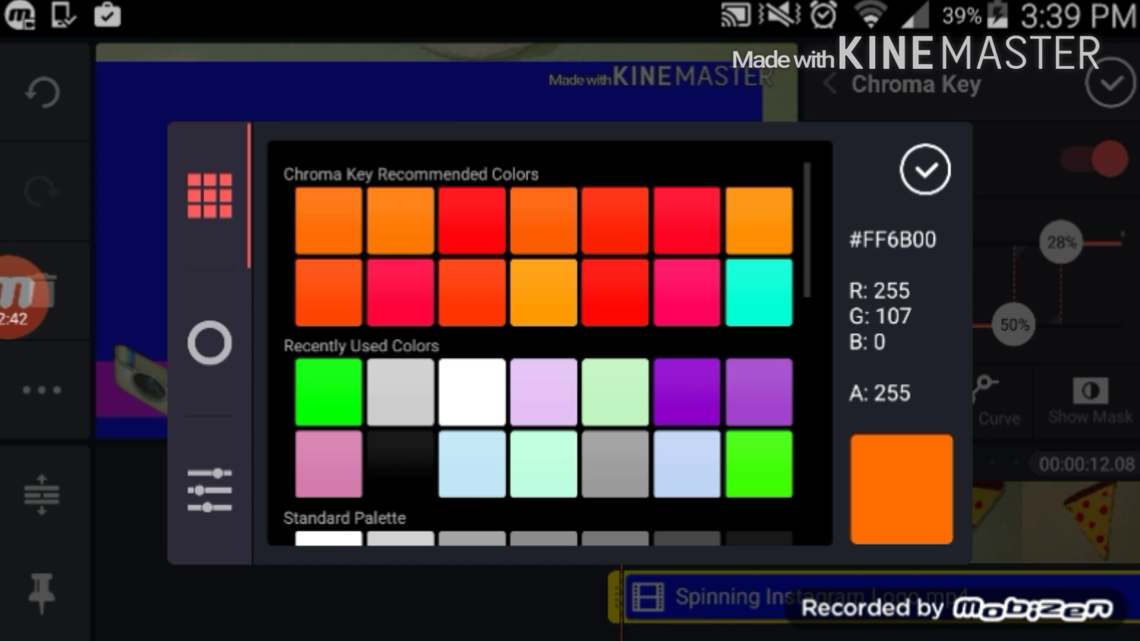
mouse_move(534, 445)
left_mouse_down()
mouse_move(535, 217)
mouse_move(535, 267)
left_mouse_up()
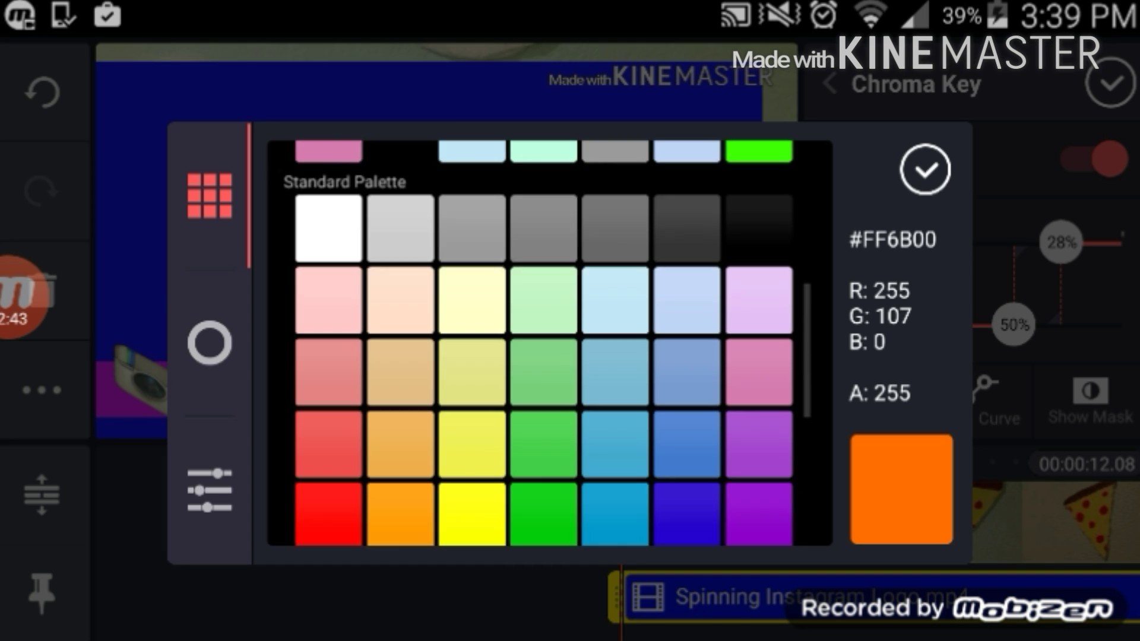
left_click(687, 428)
left_click(925, 170)
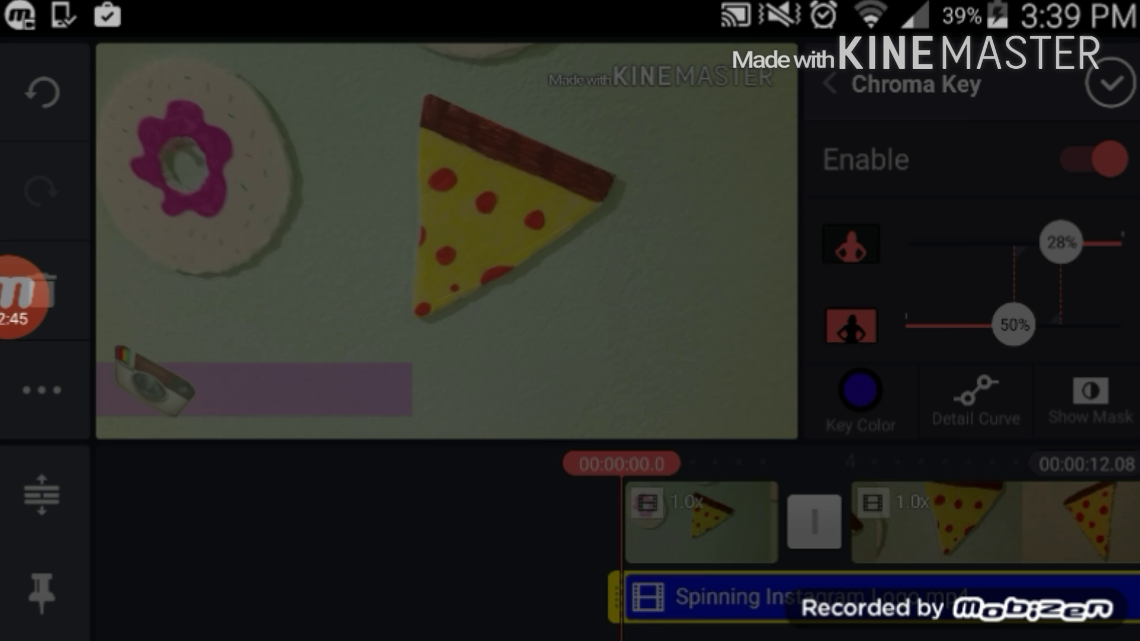
Step: Scrub to about one second and recheck the key colour, leaving it unchanged
mouse_move(772, 523)
left_mouse_down()
mouse_move(645, 523)
mouse_move(720, 523)
left_mouse_up()
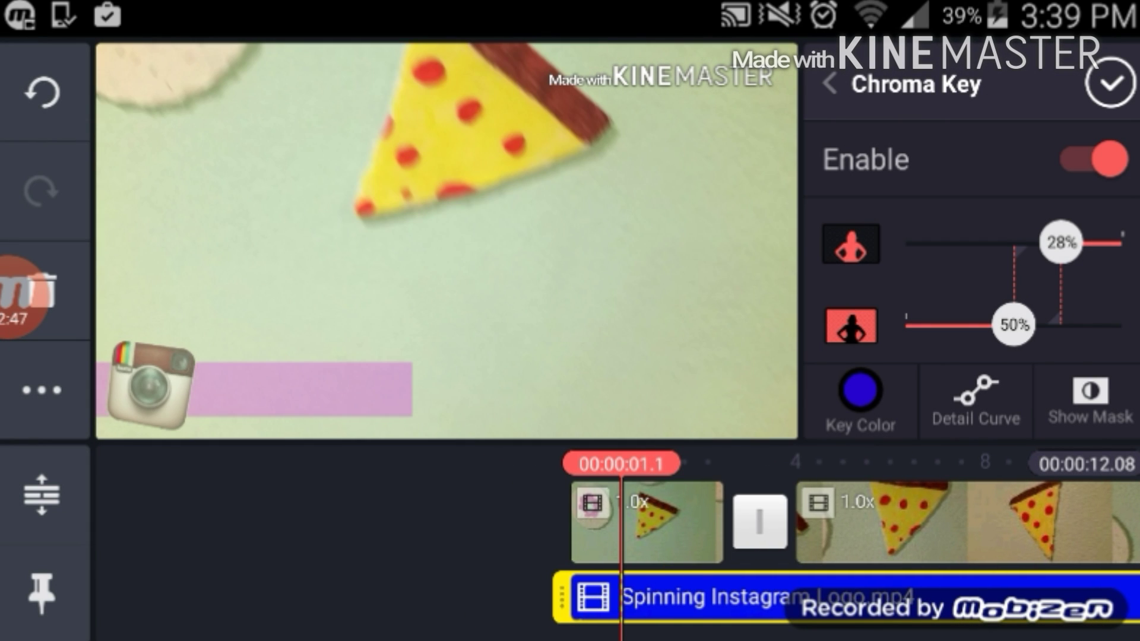
left_click(860, 391)
mouse_move(534, 445)
left_mouse_down()
mouse_move(535, 238)
mouse_move(534, 327)
left_mouse_up()
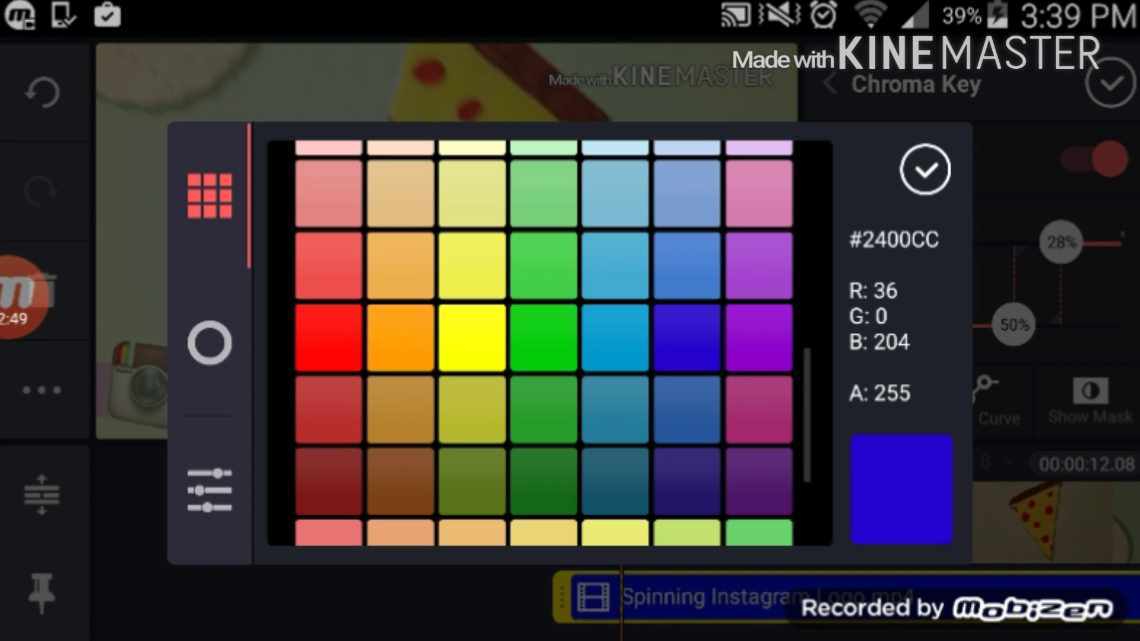
left_click_drag(534, 386, 534, 333)
left_click(925, 169)
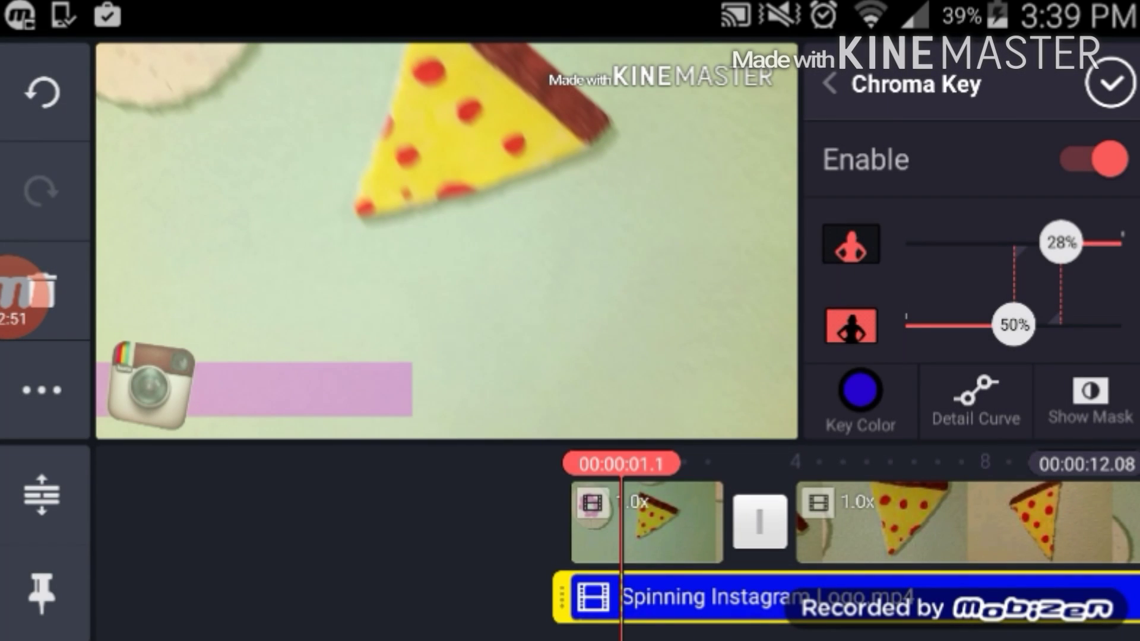
left_click(1111, 83)
Step: Stretch the logo layer across the whole frame
left_click(712, 597)
left_click_drag(974, 332, 974, 178)
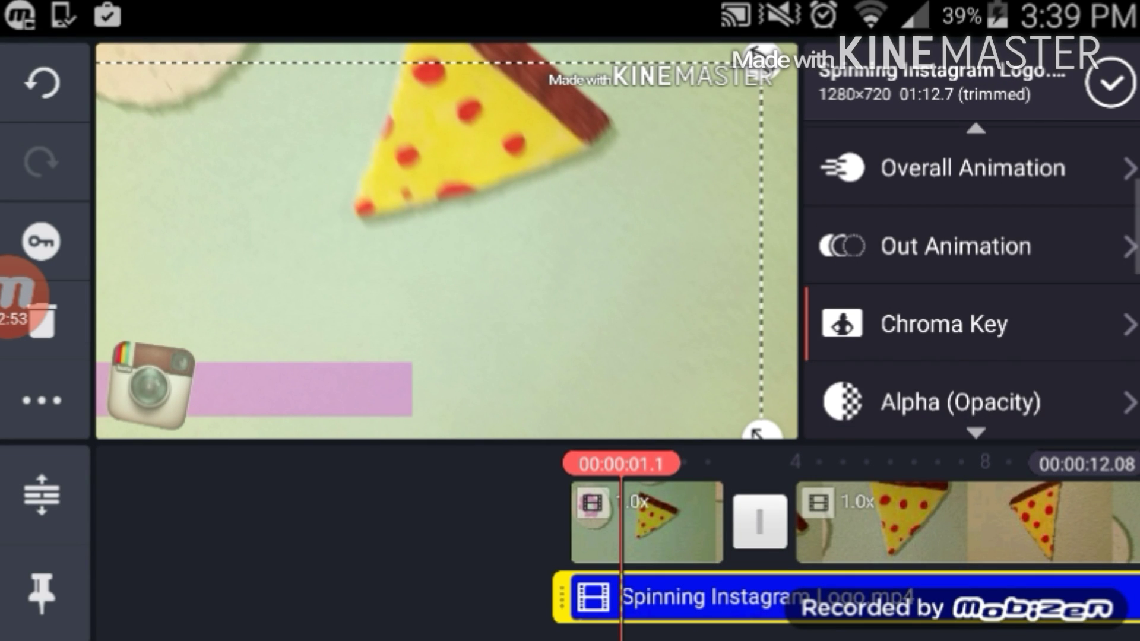
left_click_drag(762, 434, 790, 438)
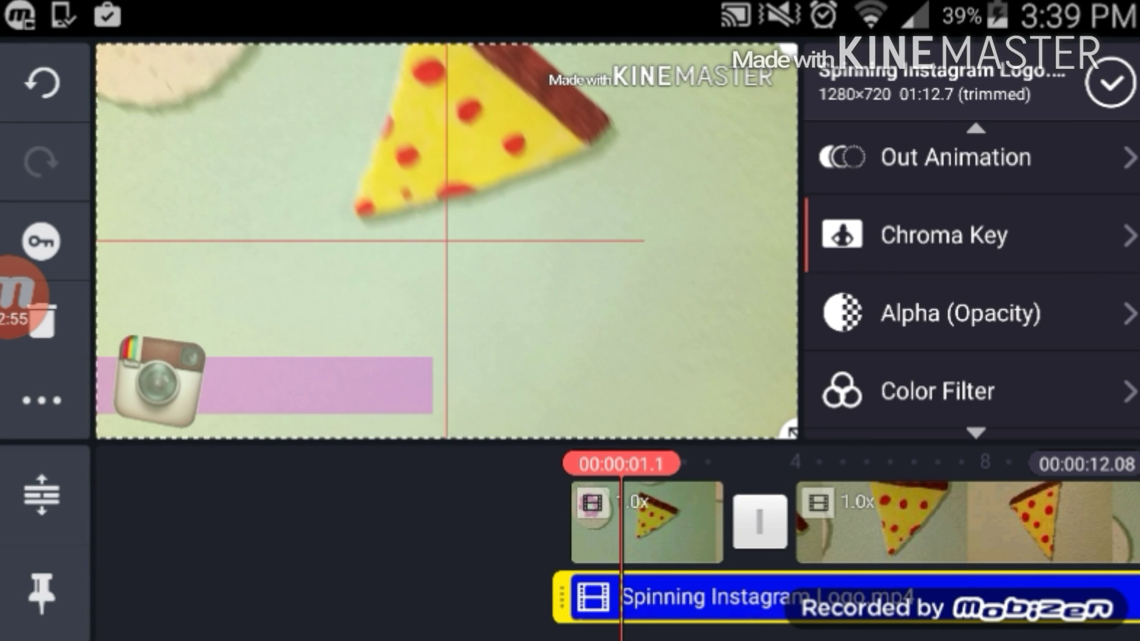
left_click_drag(416, 250, 436, 244)
left_click_drag(974, 255, 974, 232)
Step: Raise the chroma key detail curve's lower point and push the upper point to the top
left_click(945, 204)
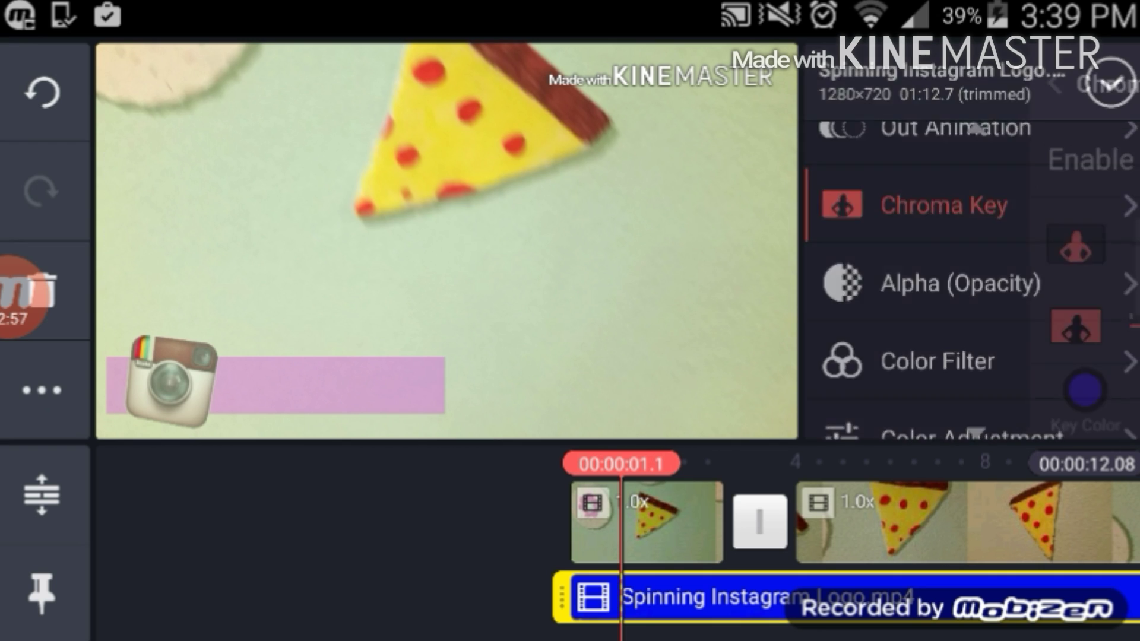
left_click(976, 398)
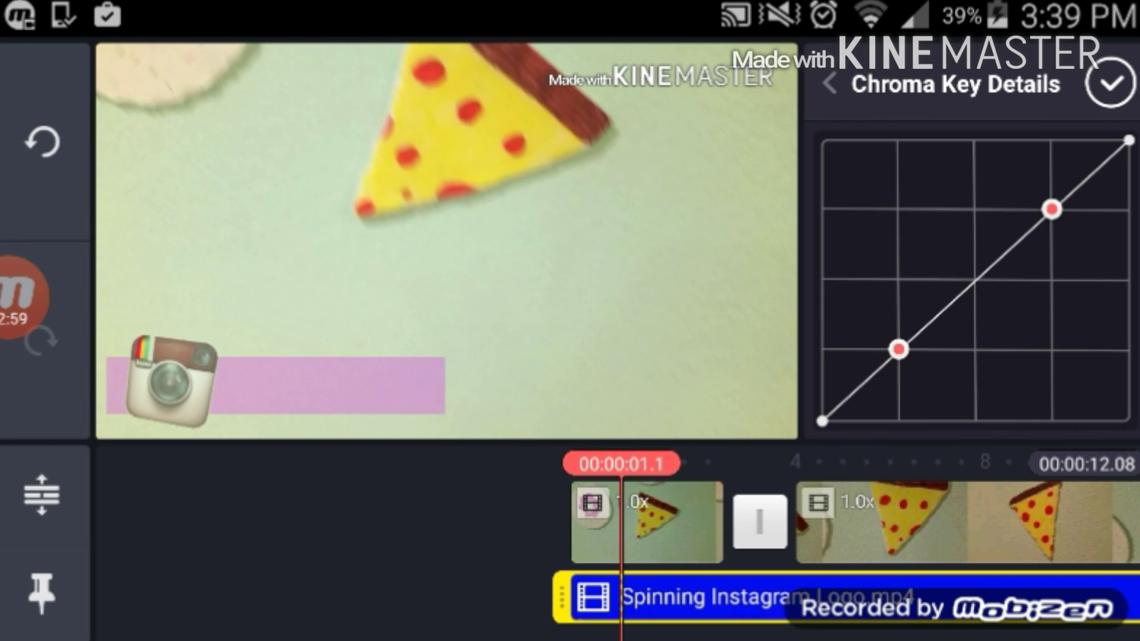
mouse_move(900, 349)
left_mouse_down()
mouse_move(1000, 375)
mouse_move(826, 209)
left_mouse_up()
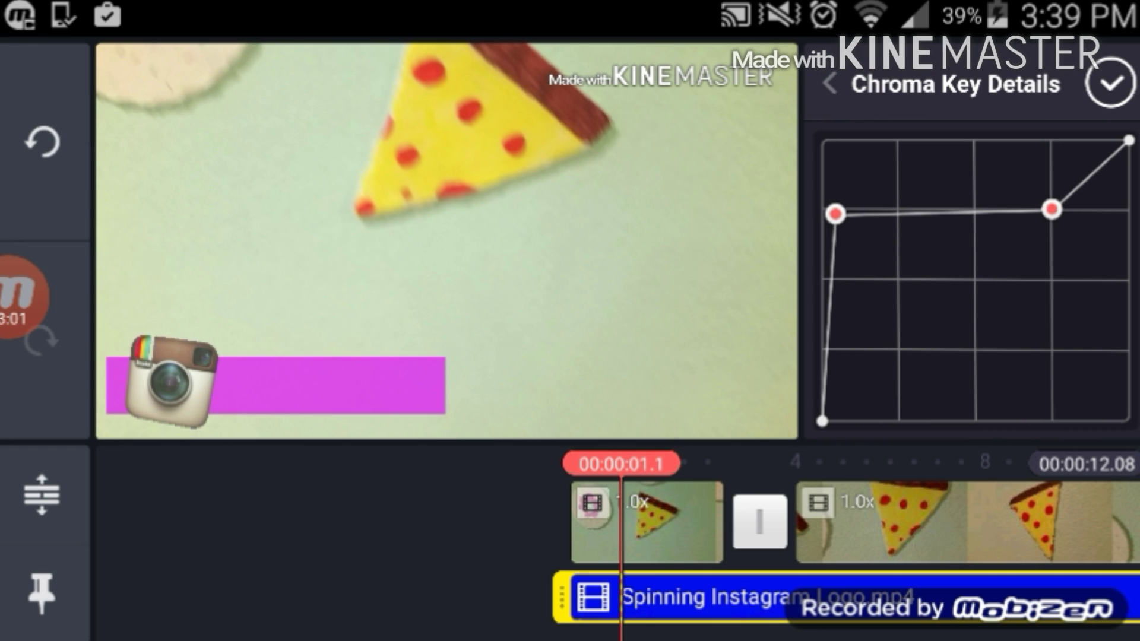
left_click_drag(1047, 204, 1005, 140)
left_click(1111, 84)
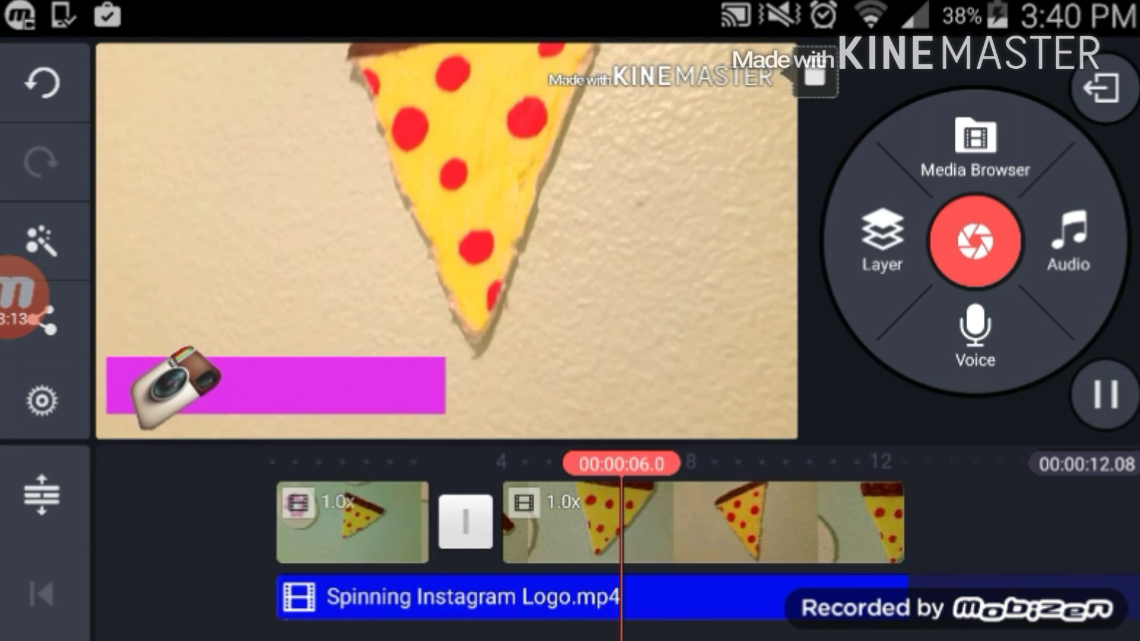
Step: Delete the Spinning Instagram Logo layer and return to the timeline start
left_click(416, 597)
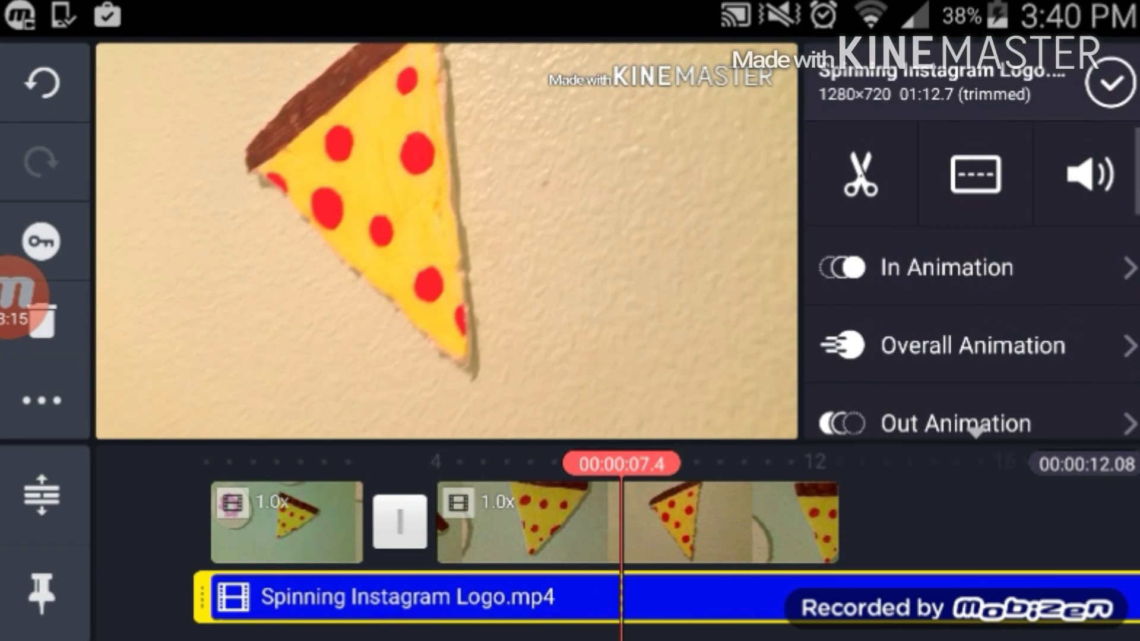
mouse_move(24, 297)
left_mouse_down()
mouse_move(55, 165)
mouse_move(247, 198)
mouse_move(122, 140)
left_mouse_up()
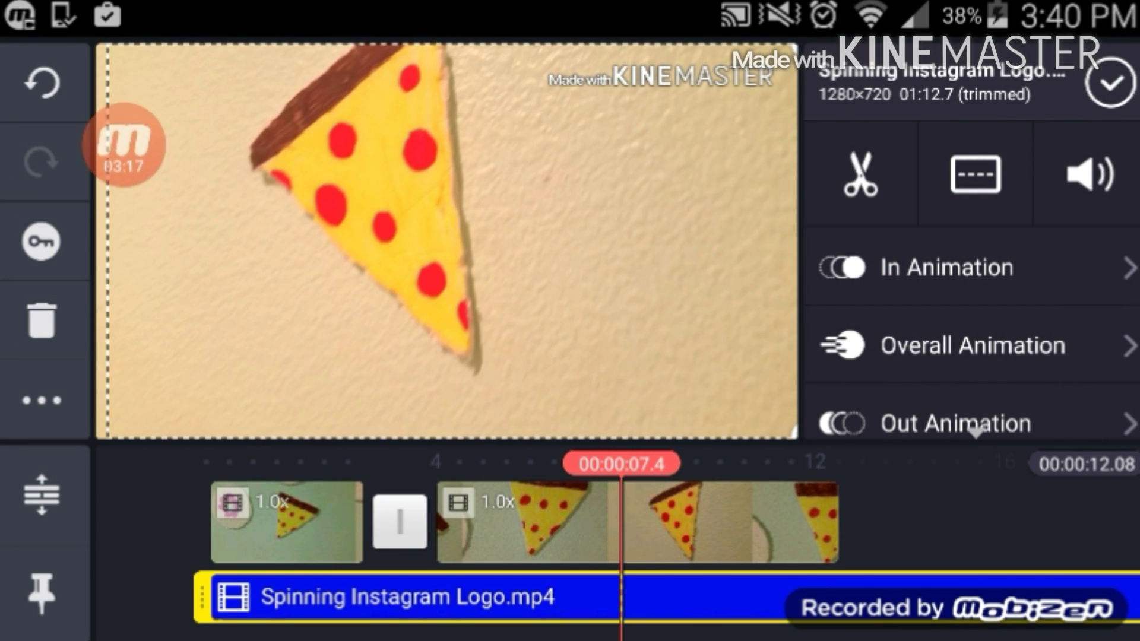
left_click(1110, 83)
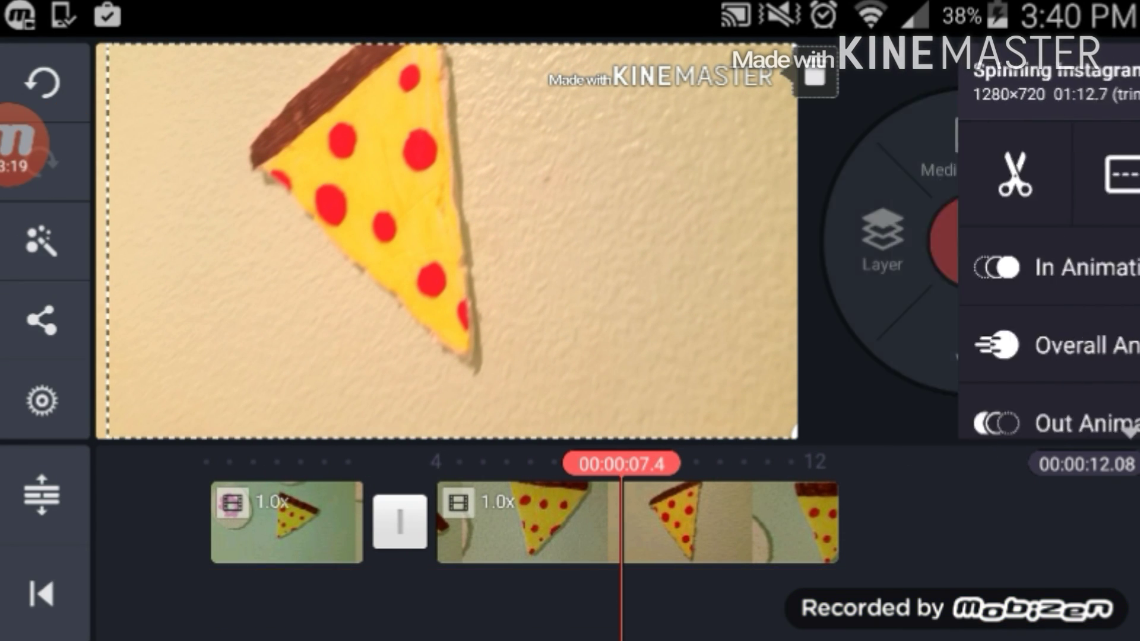
left_click(42, 594)
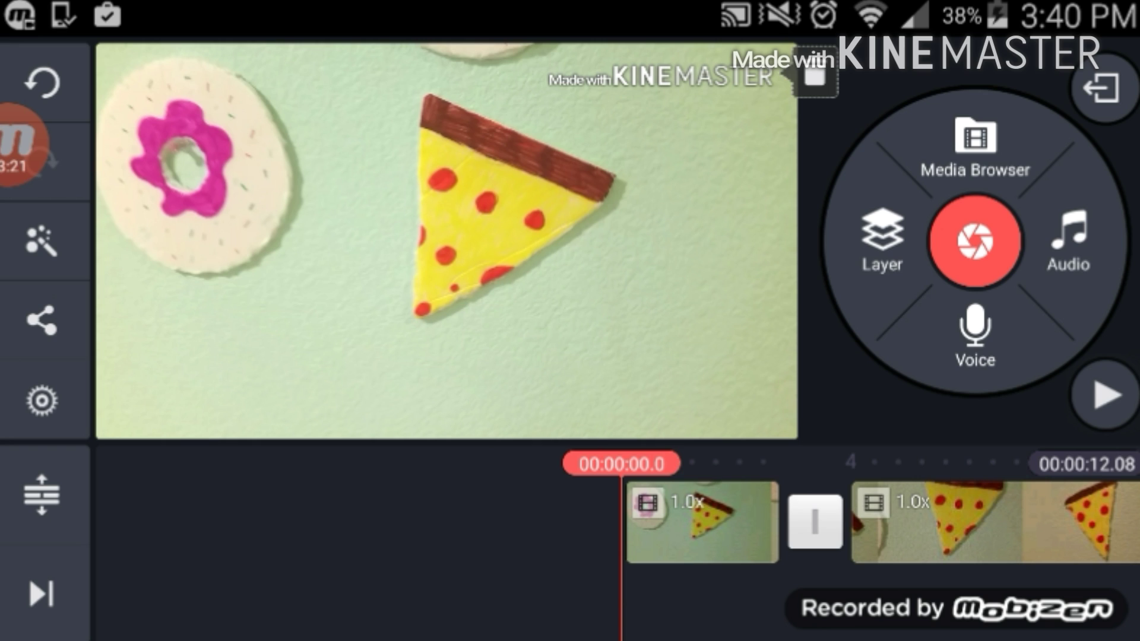